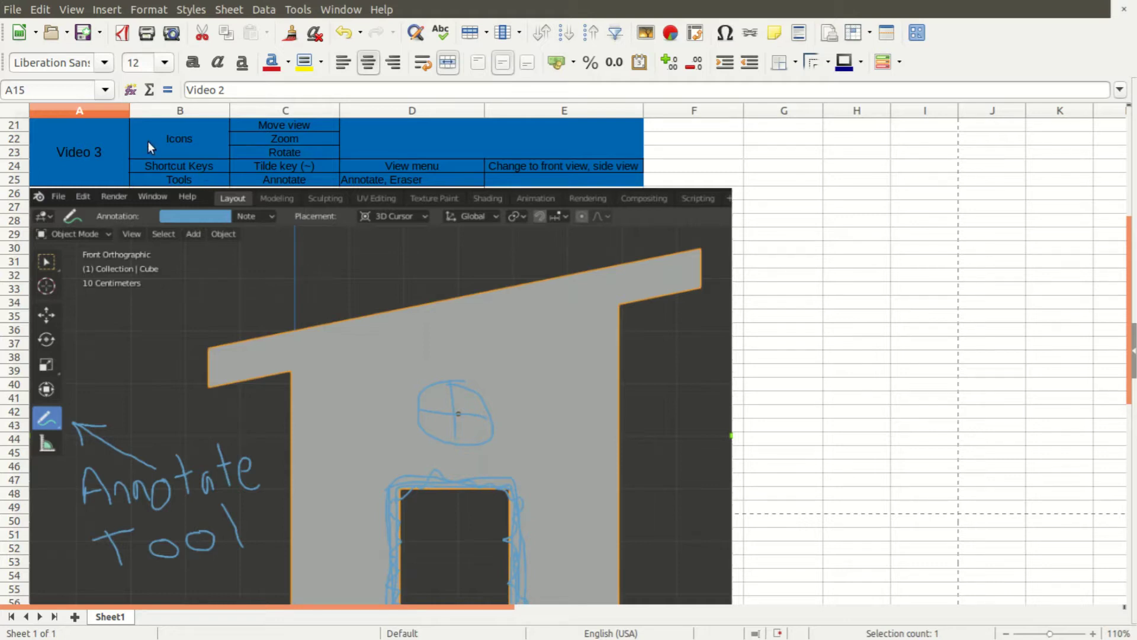
# Step: Review the Video 2 and Video 3 notes on Annotate, 3D Cursor and view navigation
pyautogui.moveTo(105, 137); pyautogui.dragTo(499, 150)
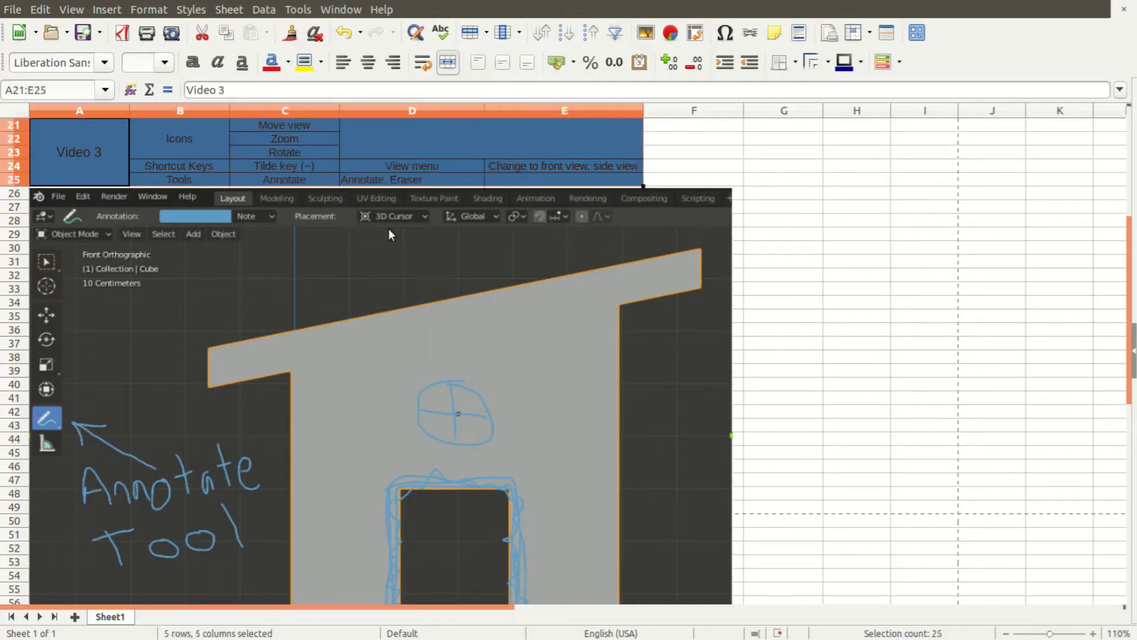
pyautogui.click(304, 182)
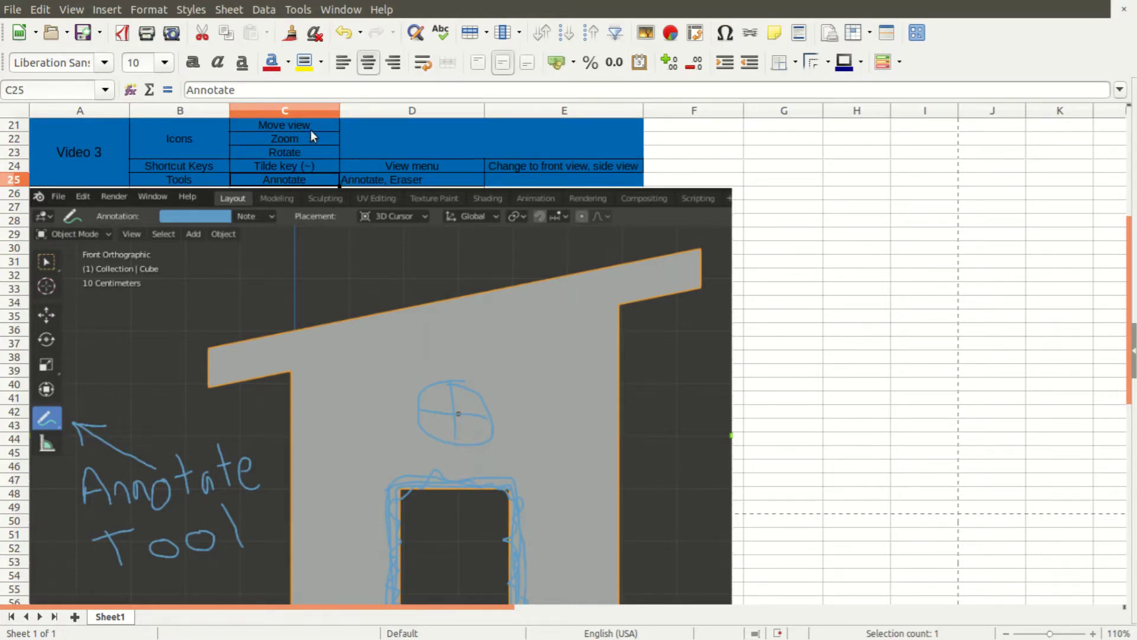
pyautogui.moveTo(311, 126); pyautogui.dragTo(503, 165)
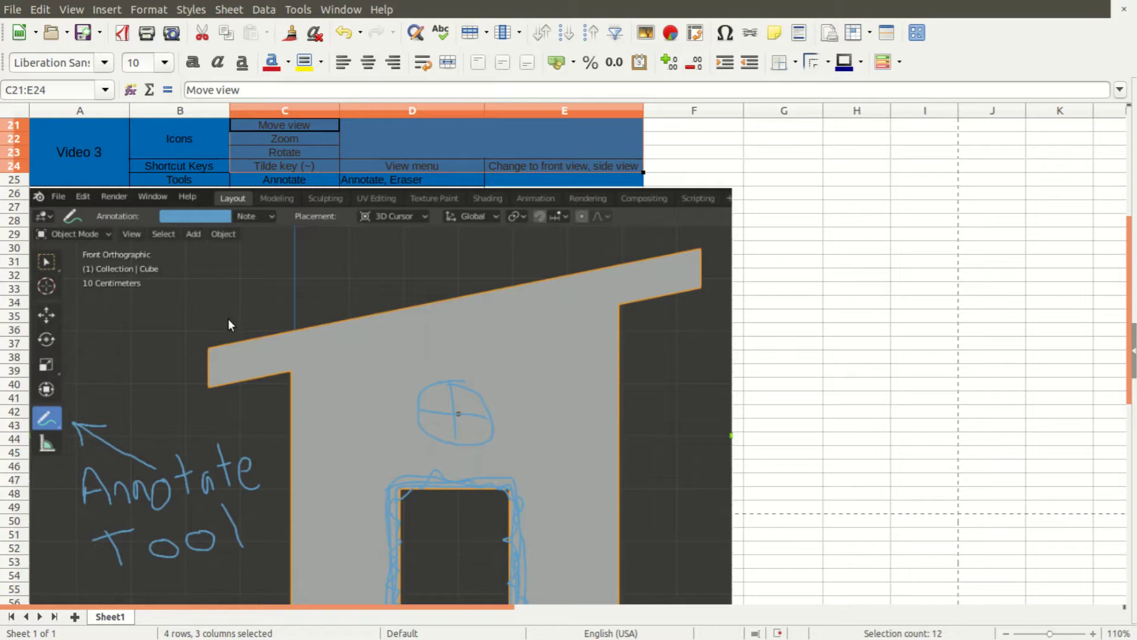
pyautogui.scroll(5, 233, 326)
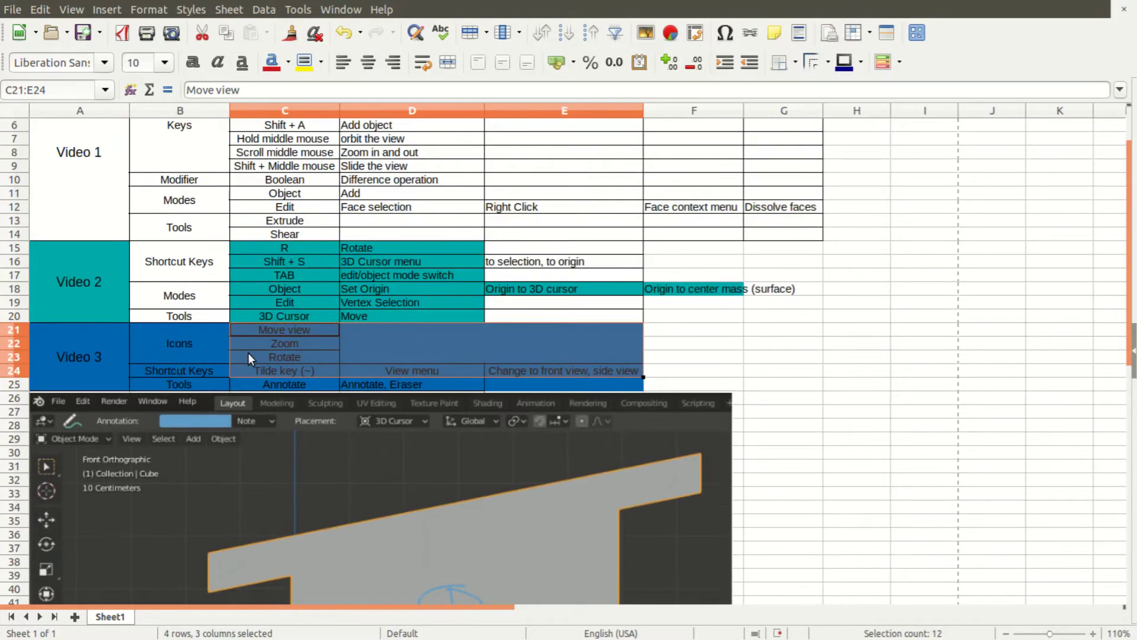
pyautogui.scroll(2, 247, 353)
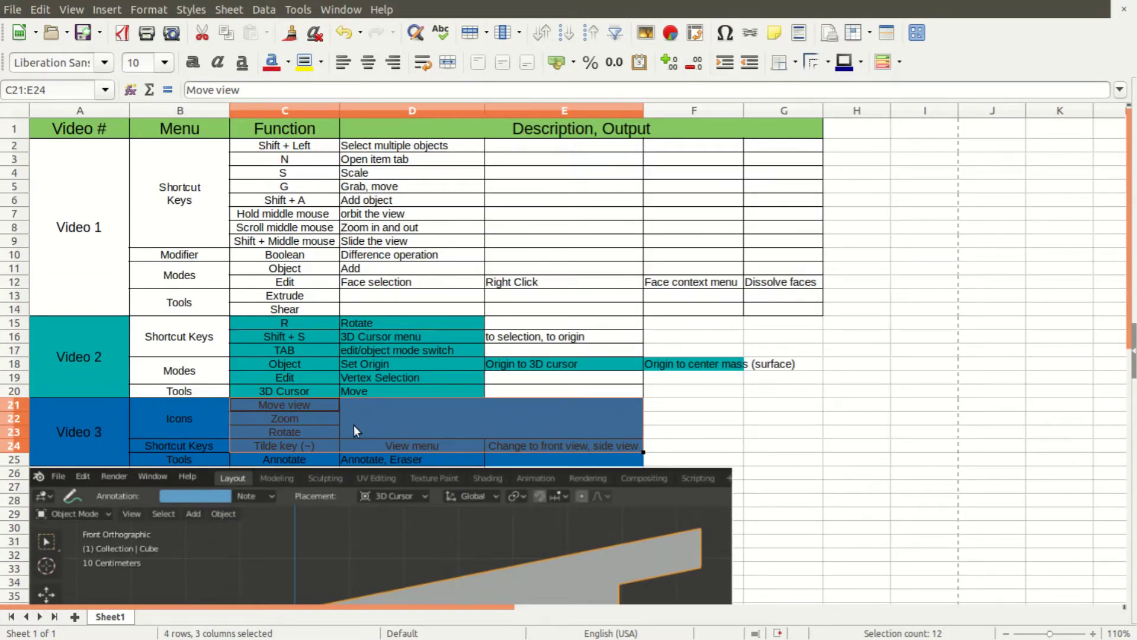
pyautogui.click(315, 394)
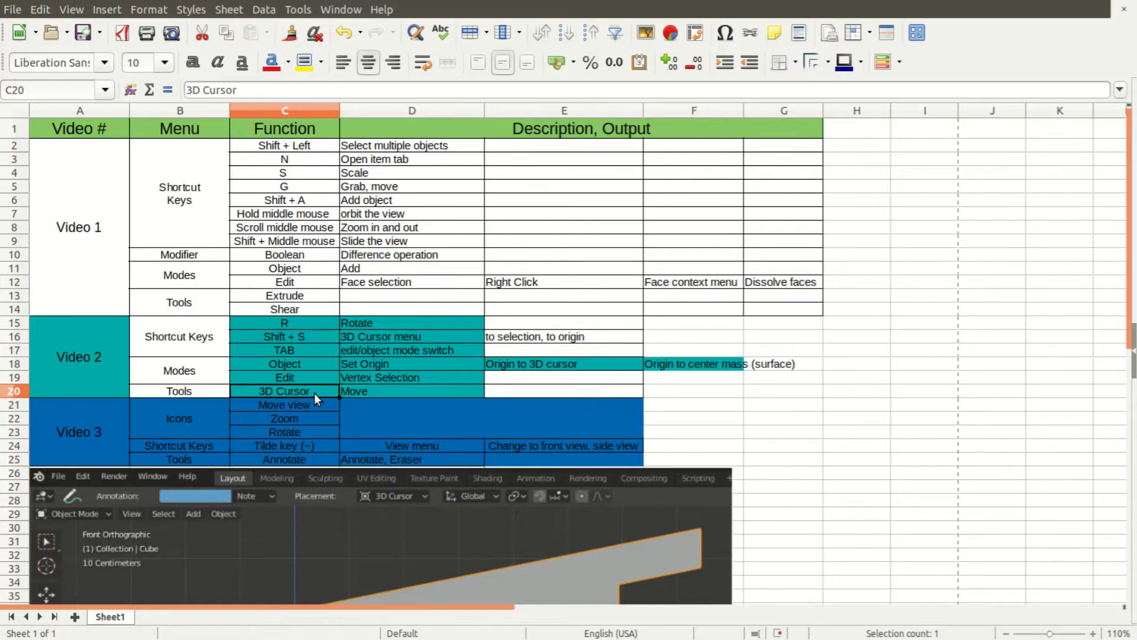
pyautogui.moveTo(318, 362); pyautogui.dragTo(656, 358)
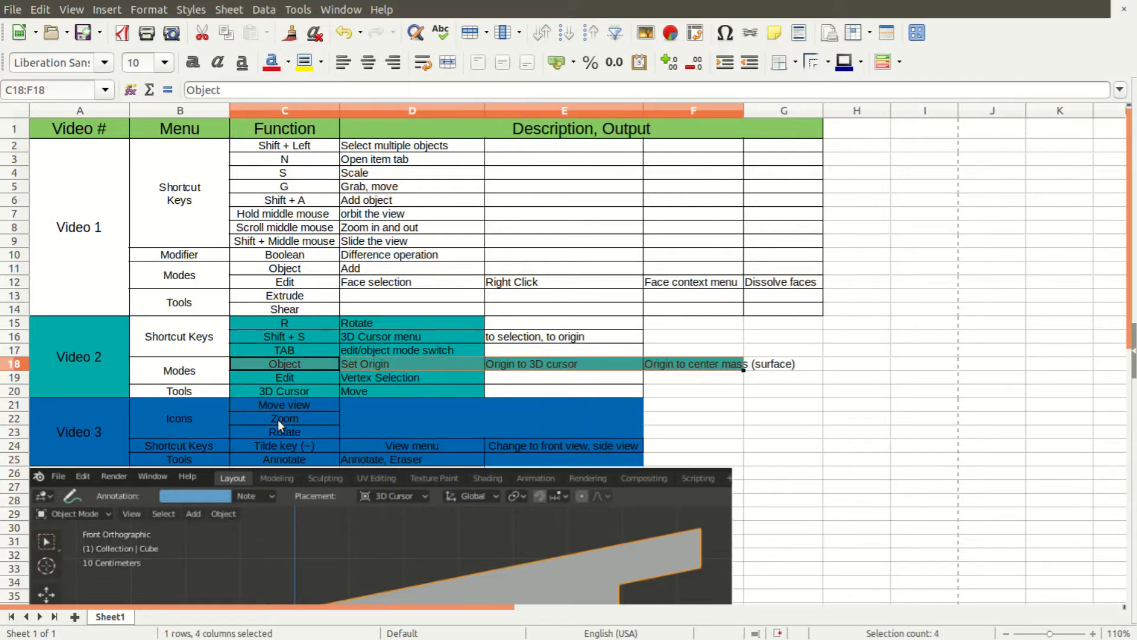
pyautogui.moveTo(288, 323); pyautogui.dragTo(393, 388)
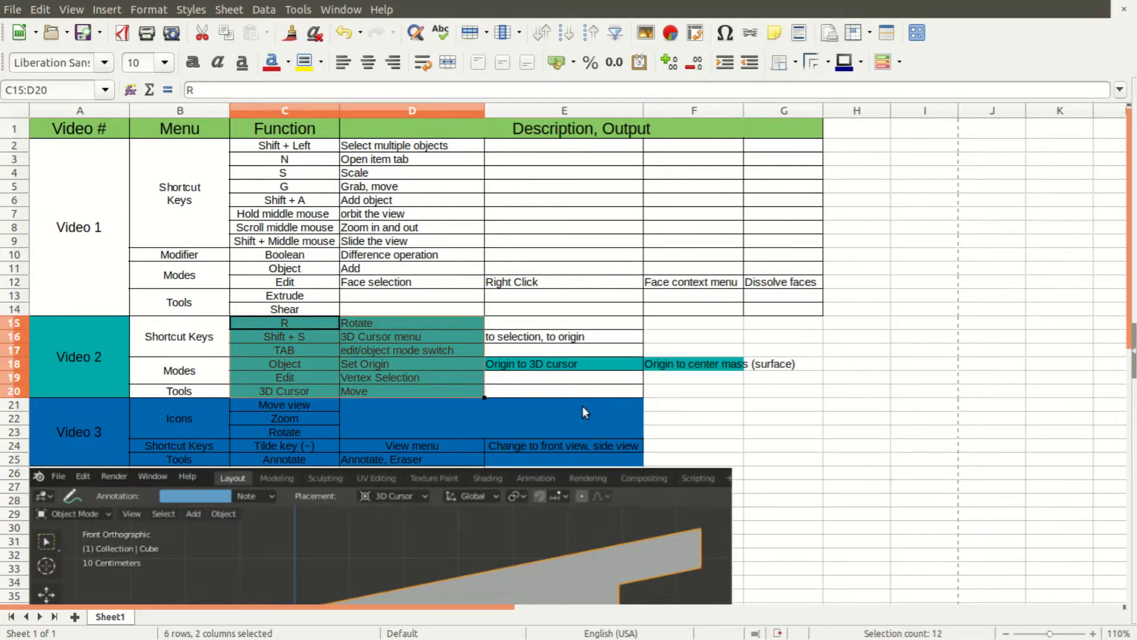
pyautogui.moveTo(91, 364); pyautogui.dragTo(471, 375)
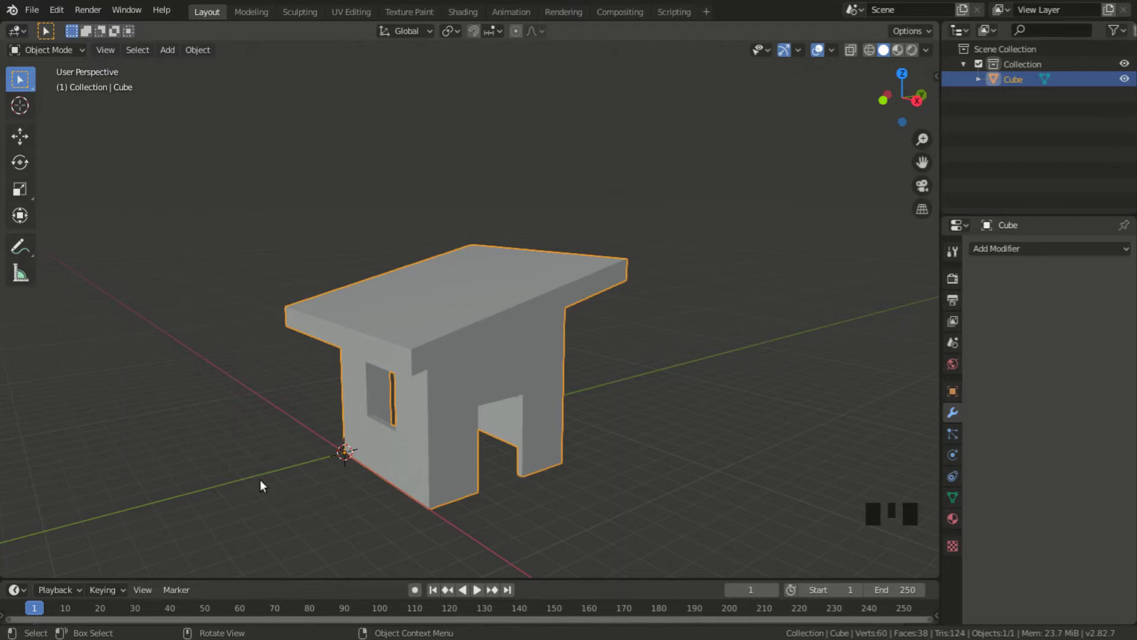
# Step: Put the house in Edit Mode and trace the doorway with a blue annotation line
pyautogui.press('Tab')
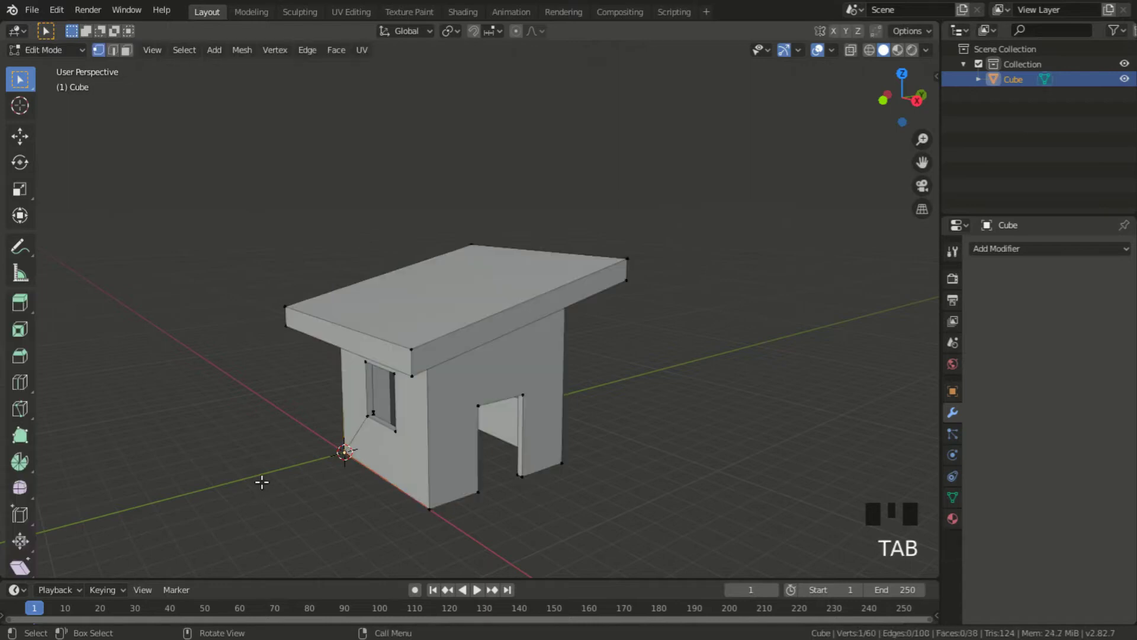
pyautogui.click(20, 252)
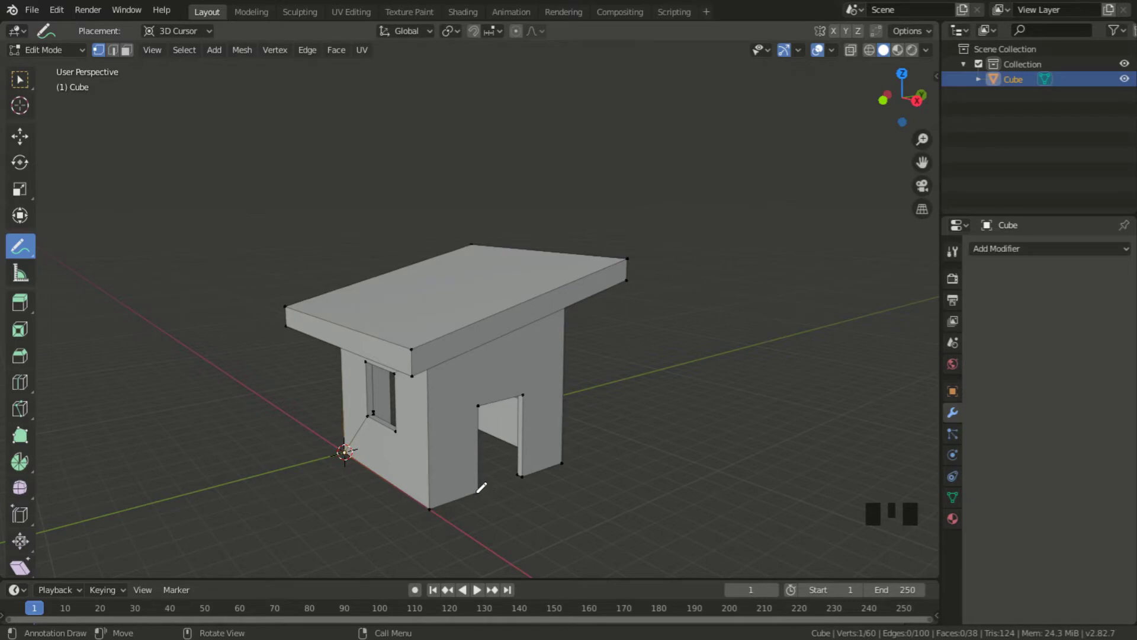
pyautogui.moveTo(478, 492)
pyautogui.mouseDown()
pyautogui.moveTo(473, 402)
pyautogui.moveTo(529, 388)
pyautogui.moveTo(528, 473)
pyautogui.mouseUp()
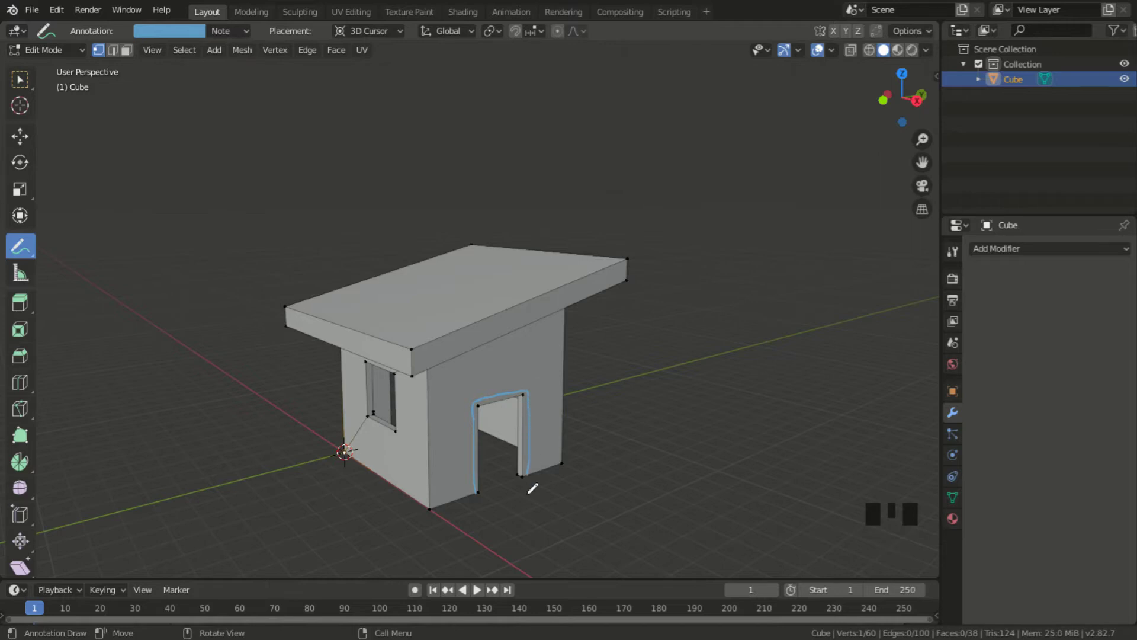
# Step: Pan, zoom and orbit with the viewport gizmo icons to look down on the house from above
pyautogui.click(922, 163)
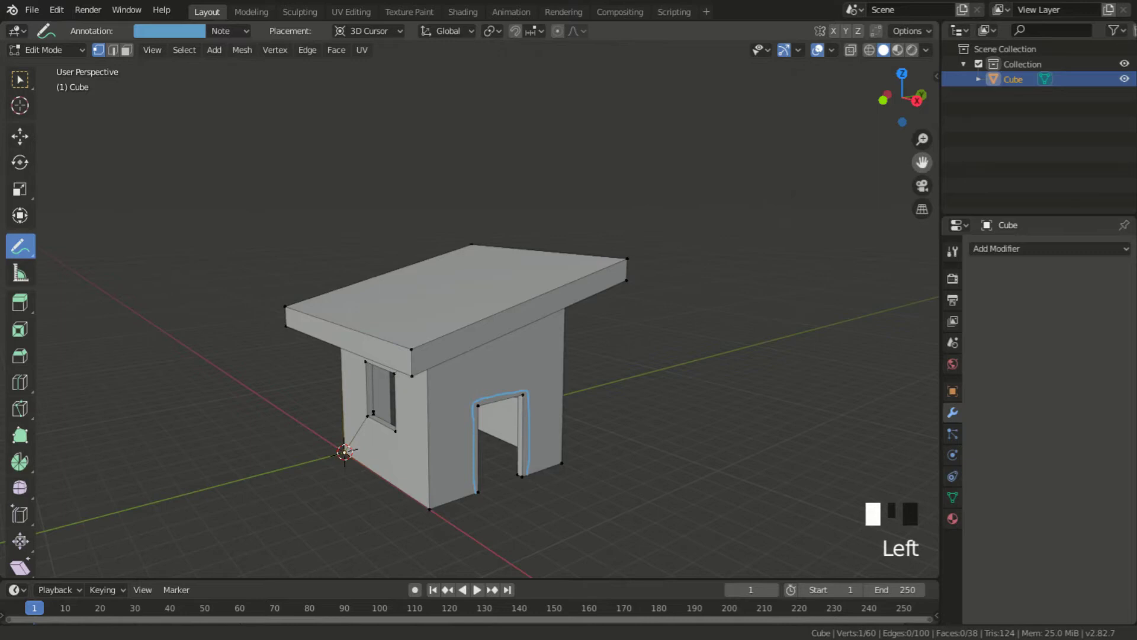
pyautogui.moveTo(922, 162); pyautogui.dragTo(948, 145)
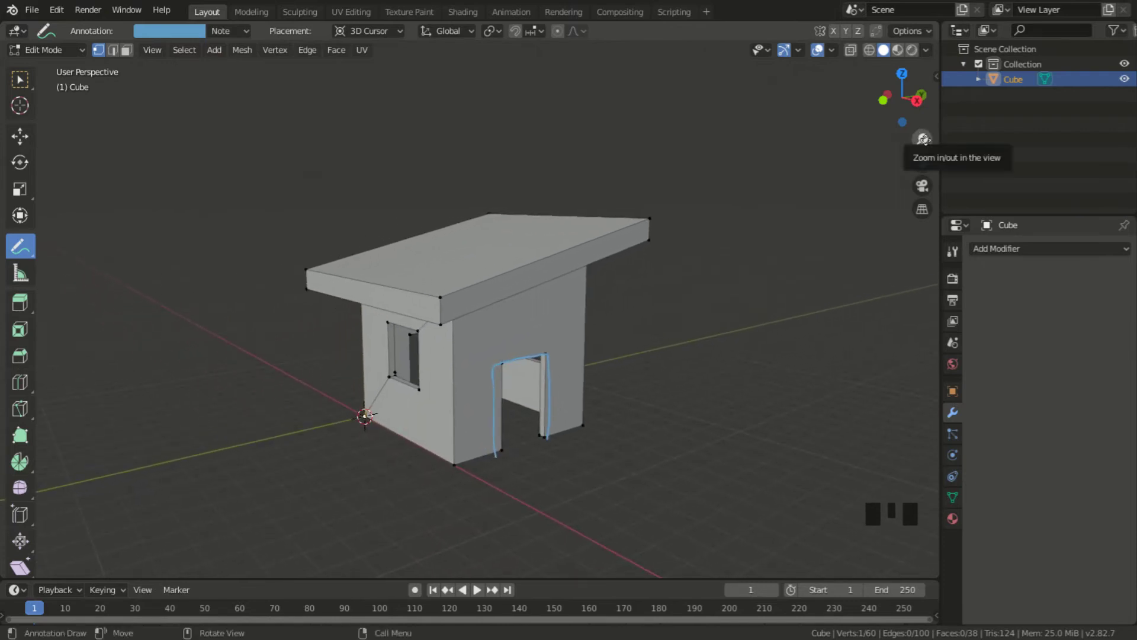
pyautogui.moveTo(923, 140)
pyautogui.mouseDown()
pyautogui.moveTo(923, 110)
pyautogui.moveTo(923, 144)
pyautogui.moveTo(923, 129)
pyautogui.mouseUp()
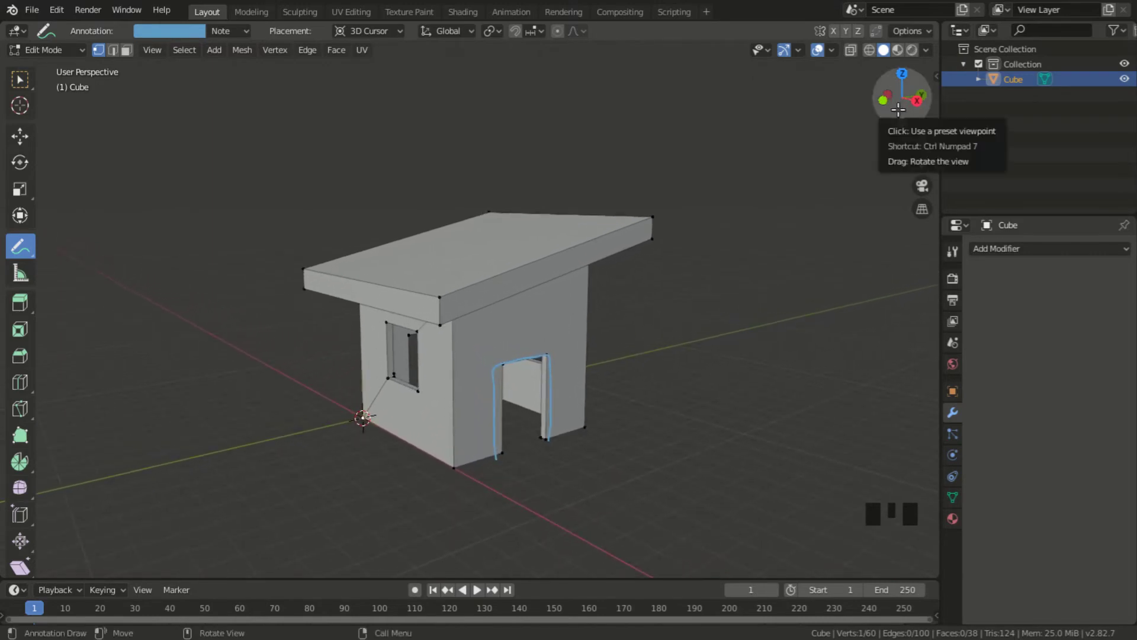
pyautogui.moveTo(899, 109)
pyautogui.mouseDown()
pyautogui.moveTo(844, 193)
pyautogui.moveTo(853, 151)
pyautogui.moveTo(850, 228)
pyautogui.moveTo(900, 101)
pyautogui.mouseUp()
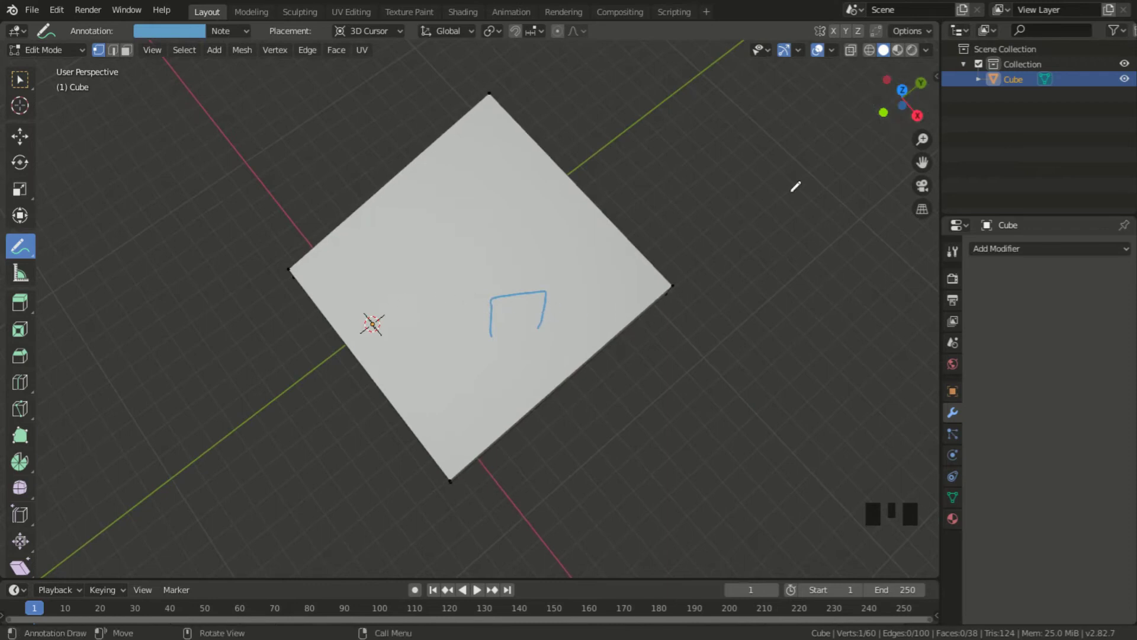
# Step: From a zoomed top view, draw a long annotation line outward from the 3D cursor
pyautogui.moveTo(913, 119); pyautogui.dragTo(875, 203)
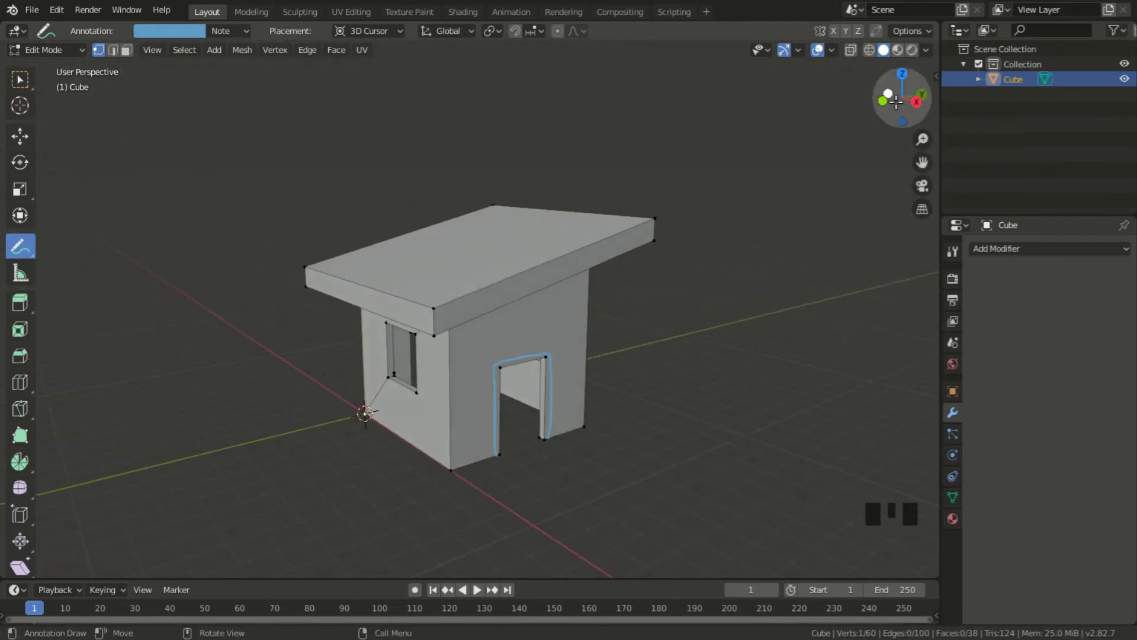
pyautogui.moveTo(899, 95); pyautogui.dragTo(693, 318)
pyautogui.scroll(2, 546, 461)
pyautogui.scroll(2, 546, 460)
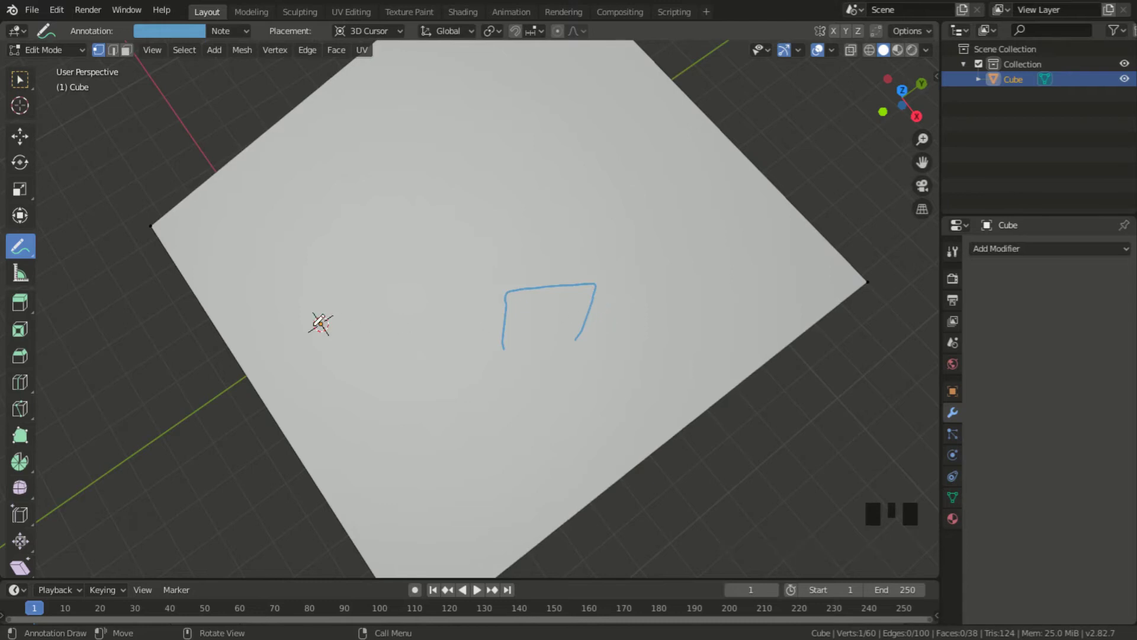
pyautogui.moveTo(323, 324)
pyautogui.mouseDown()
pyautogui.moveTo(605, 318)
pyautogui.moveTo(719, 295)
pyautogui.mouseUp()
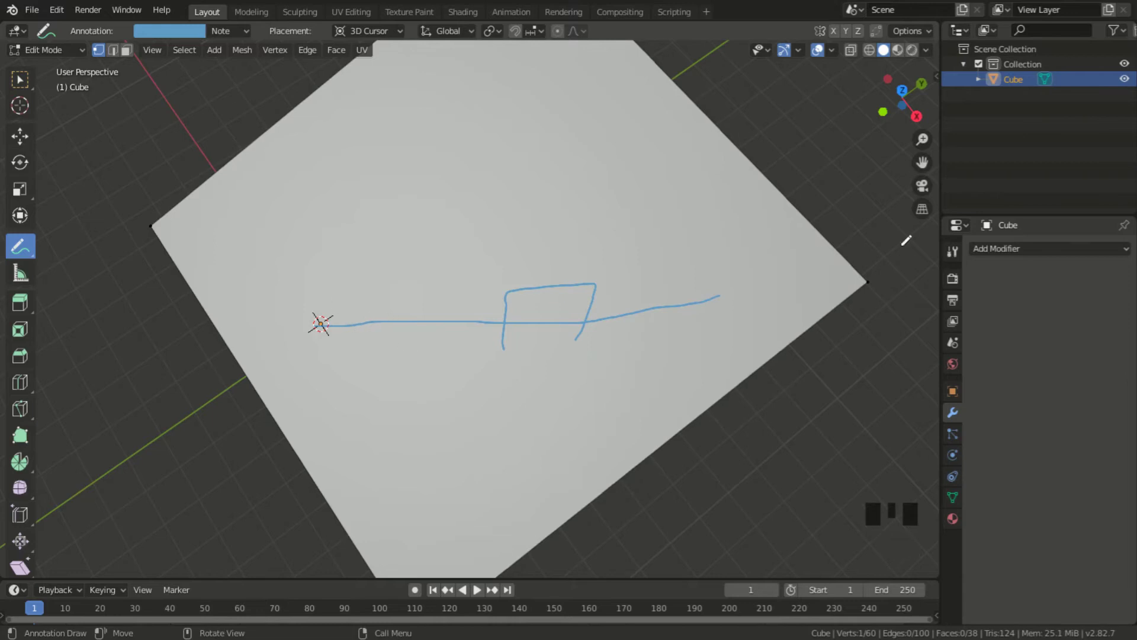
# Step: From a side view, draw a small annotation loop near the house's front bottom corner
pyautogui.moveTo(902, 98); pyautogui.dragTo(864, 172)
pyautogui.moveTo(904, 96); pyautogui.dragTo(696, 406)
pyautogui.scroll(-2, 659, 437)
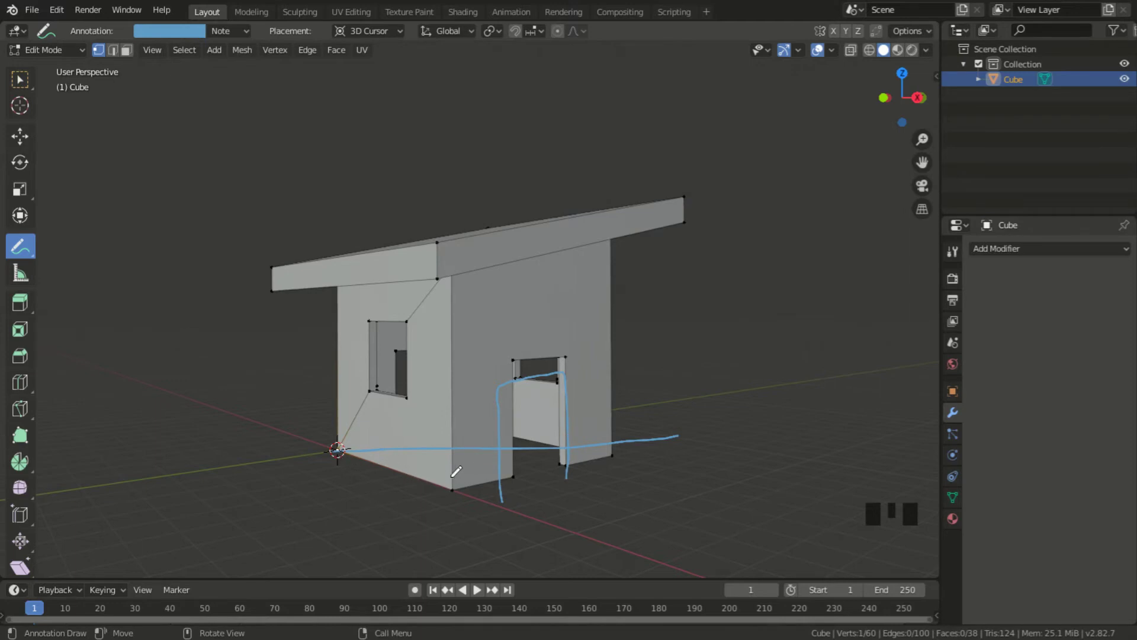
pyautogui.moveTo(467, 470)
pyautogui.mouseDown()
pyautogui.moveTo(435, 483)
pyautogui.moveTo(481, 492)
pyautogui.moveTo(473, 469)
pyautogui.moveTo(462, 476)
pyautogui.mouseUp()
pyautogui.moveTo(663, 503); pyautogui.dragTo(593, 506, button='middle')
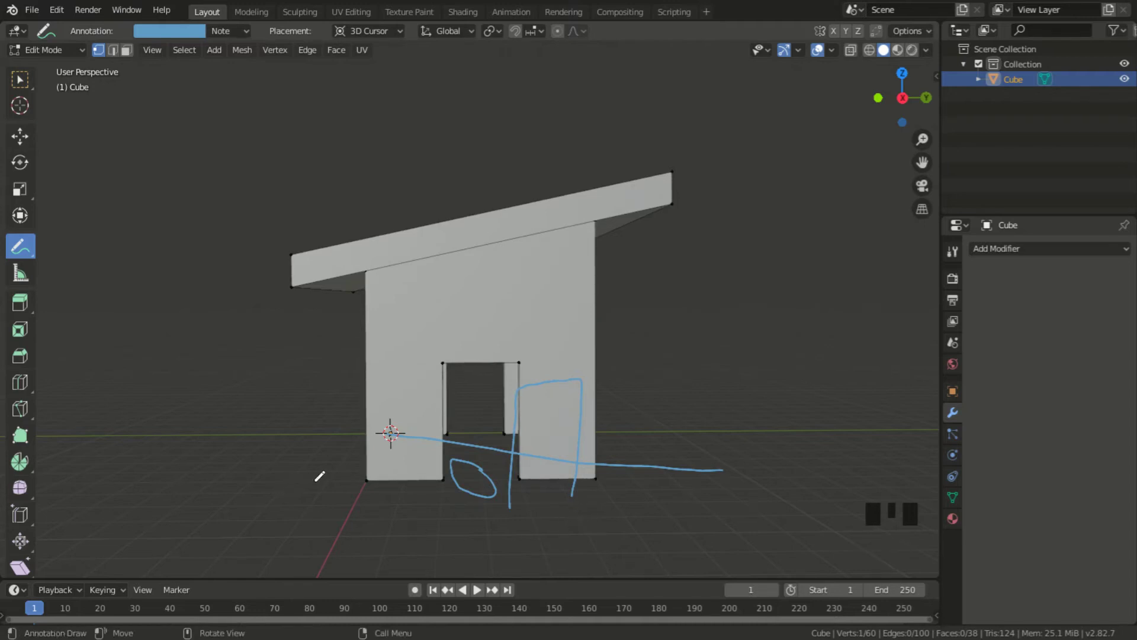
pyautogui.moveTo(350, 477); pyautogui.dragTo(432, 494, button='middle')
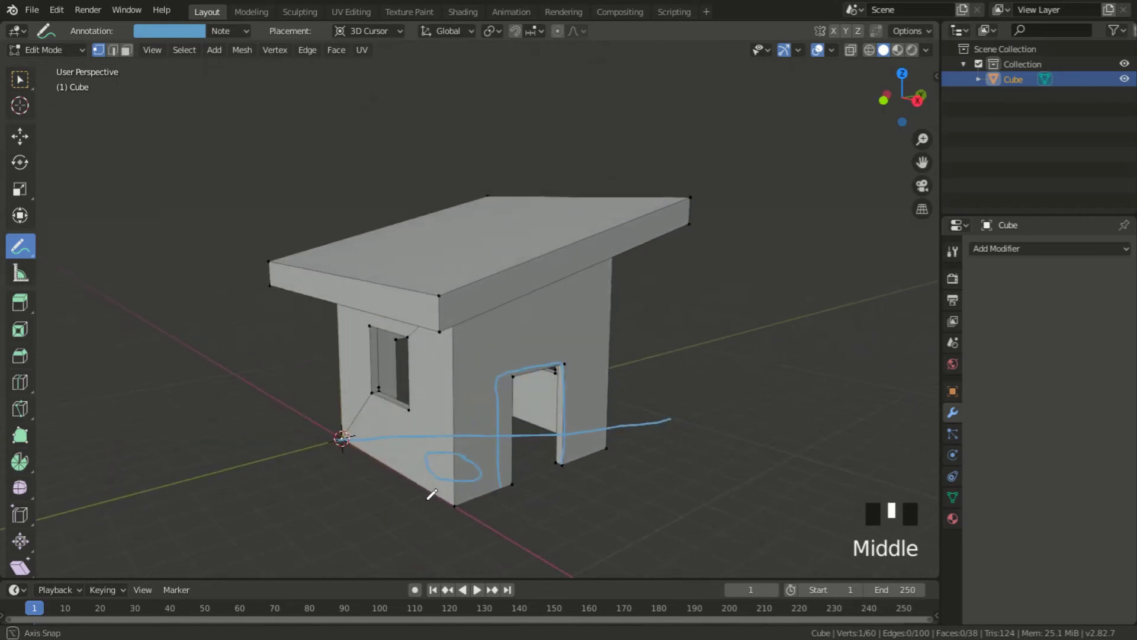
# Step: Wipe all blue strokes with the Annotate Eraser, then return to the Select Box tool
pyautogui.click(21, 254)
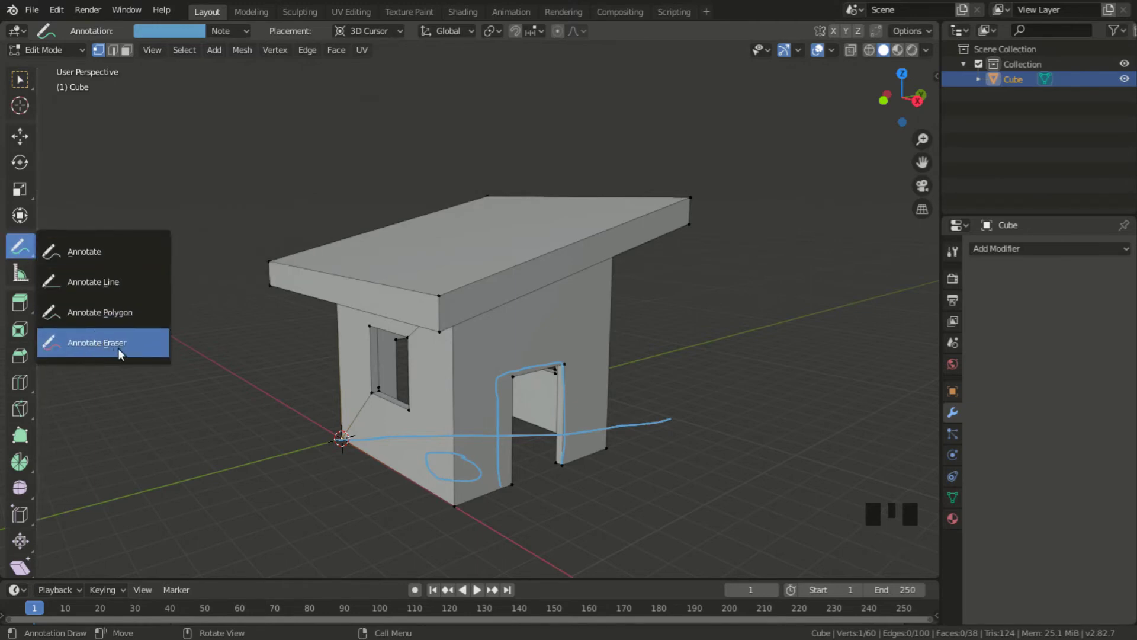
pyautogui.click(136, 347)
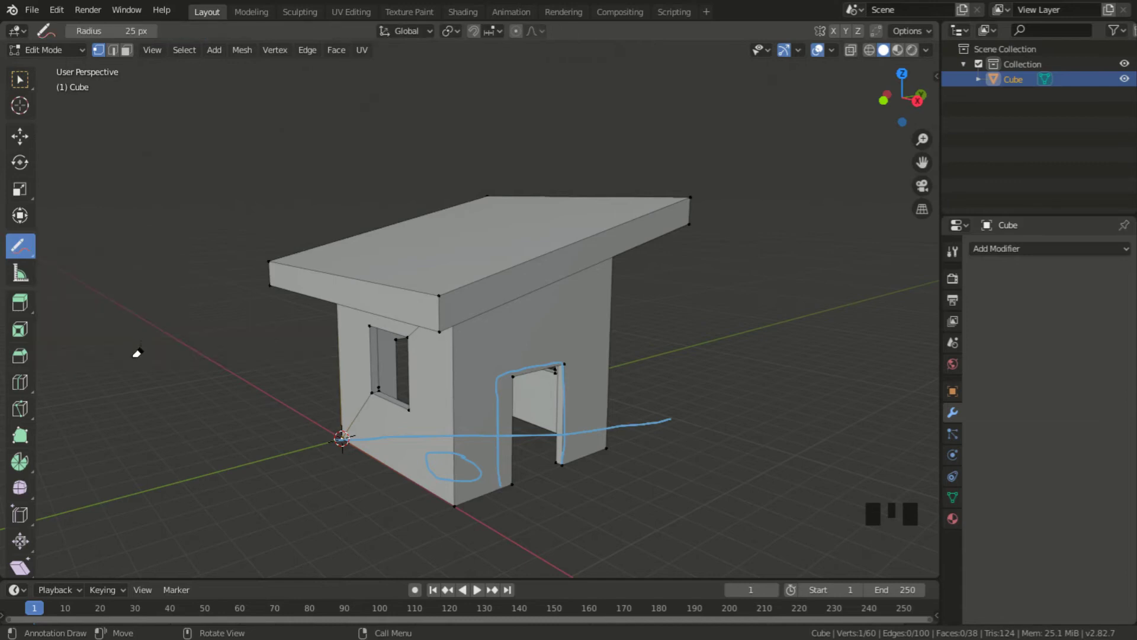
pyautogui.moveTo(281, 449)
pyautogui.mouseDown()
pyautogui.moveTo(442, 436)
pyautogui.moveTo(431, 481)
pyautogui.moveTo(474, 479)
pyautogui.moveTo(452, 460)
pyautogui.moveTo(483, 440)
pyautogui.moveTo(499, 476)
pyautogui.moveTo(491, 402)
pyautogui.moveTo(518, 377)
pyautogui.moveTo(554, 373)
pyautogui.moveTo(572, 395)
pyautogui.moveTo(570, 470)
pyautogui.moveTo(562, 431)
pyautogui.moveTo(501, 437)
pyautogui.moveTo(678, 414)
pyautogui.mouseUp()
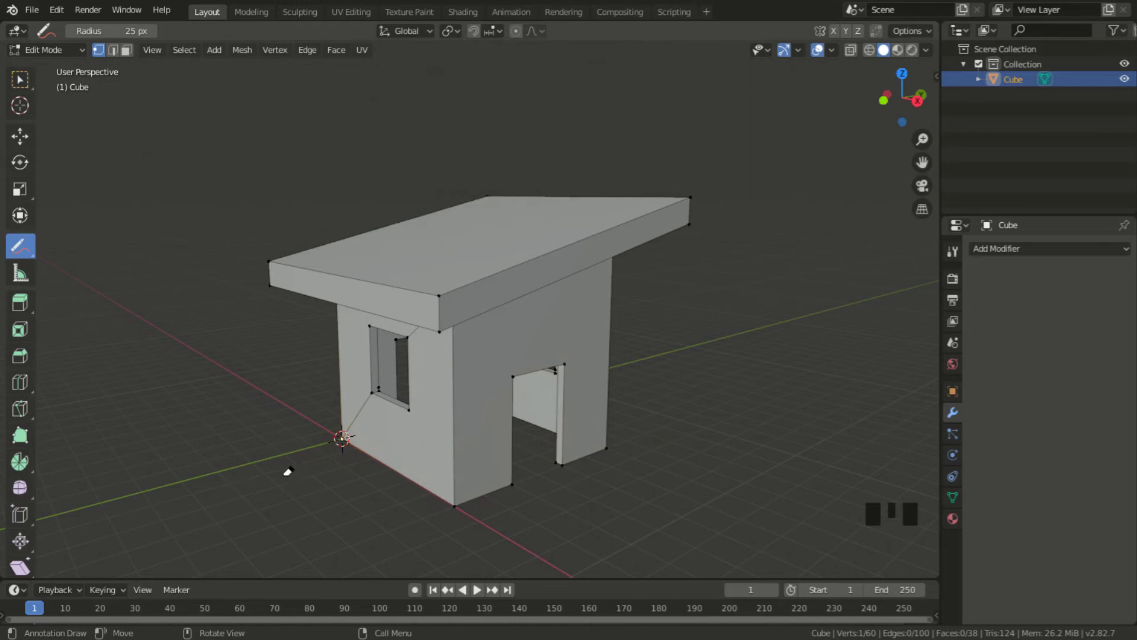
pyautogui.click(19, 79)
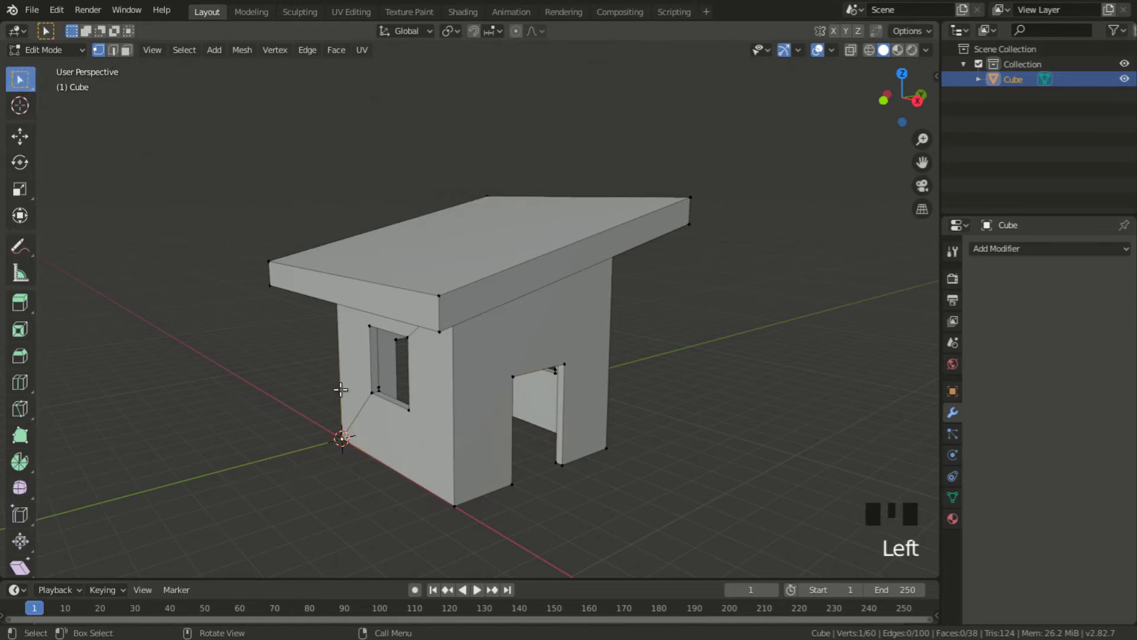
# Step: Snap the 3D cursor to the house's bottom front corner vertex using Cursor to Active
pyautogui.click(456, 505)
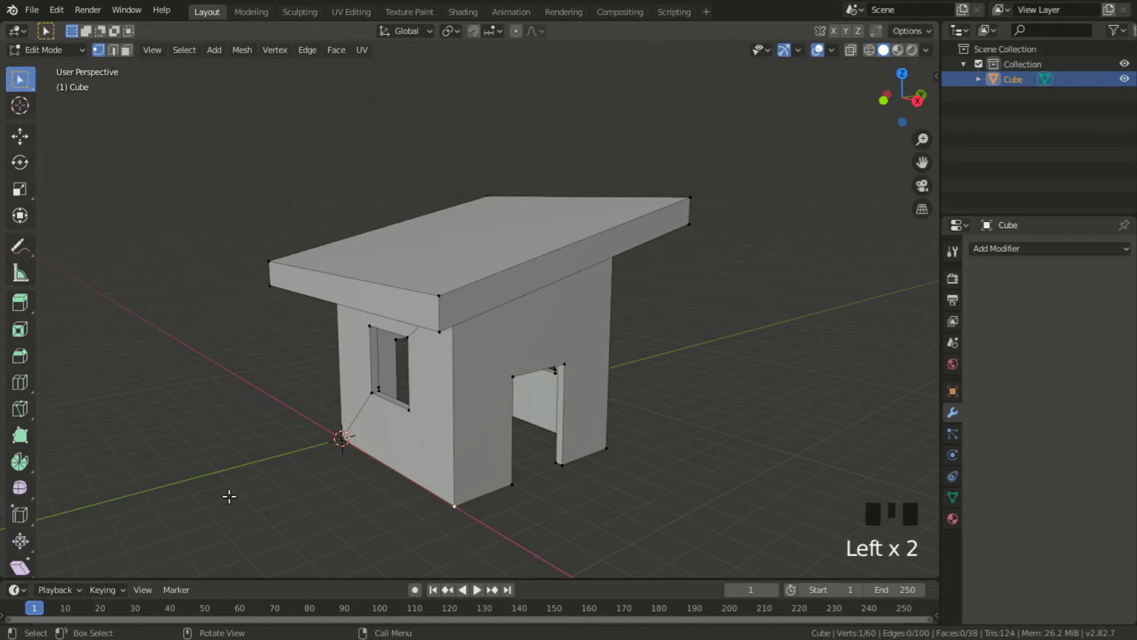
pyautogui.hotkey('shift', 's')
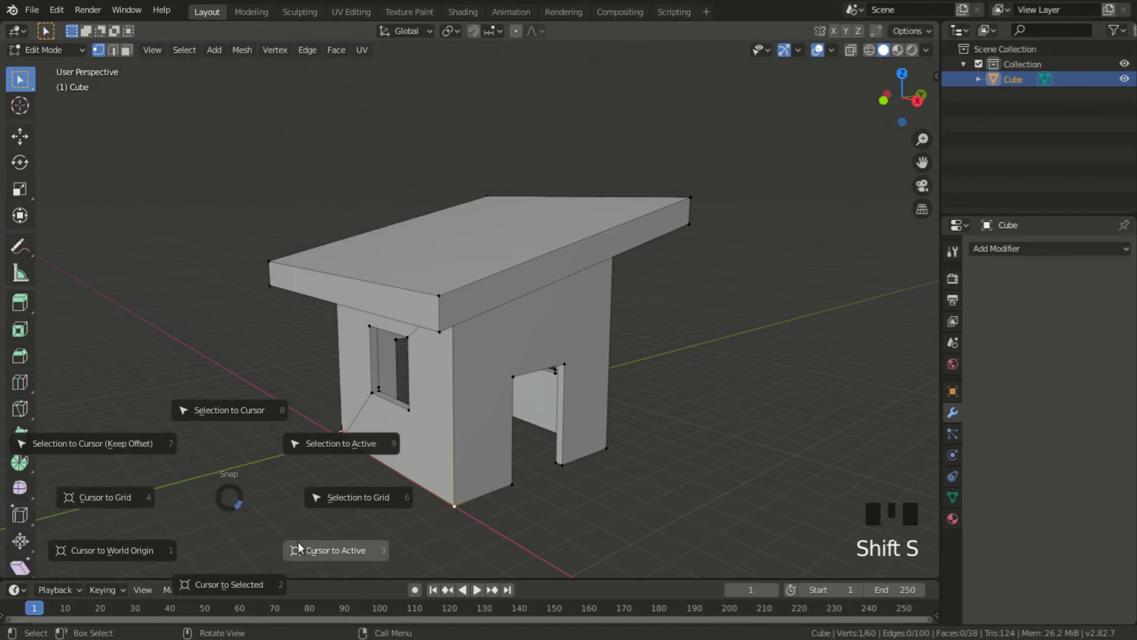
pyautogui.click(339, 555)
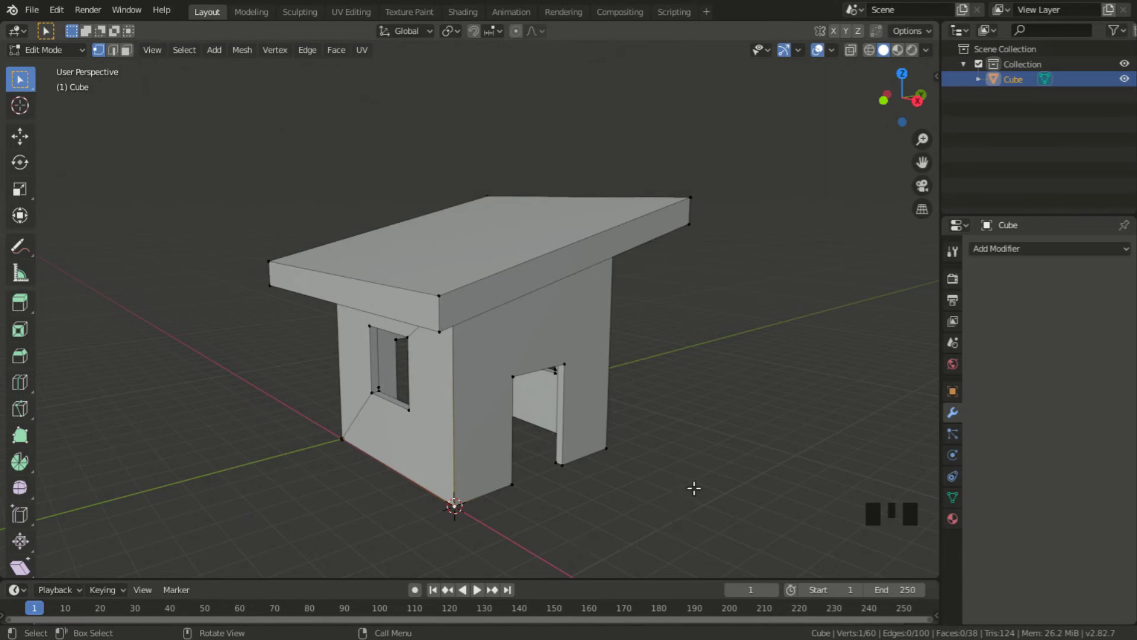
pyautogui.scroll(-1, 669, 425)
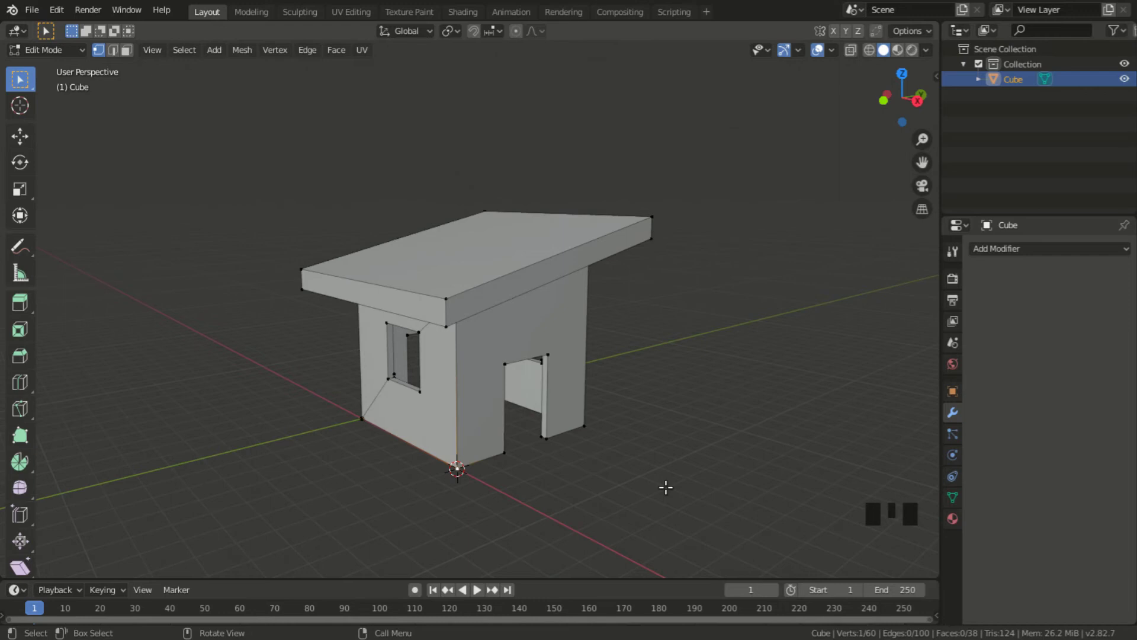
pyautogui.press('`')
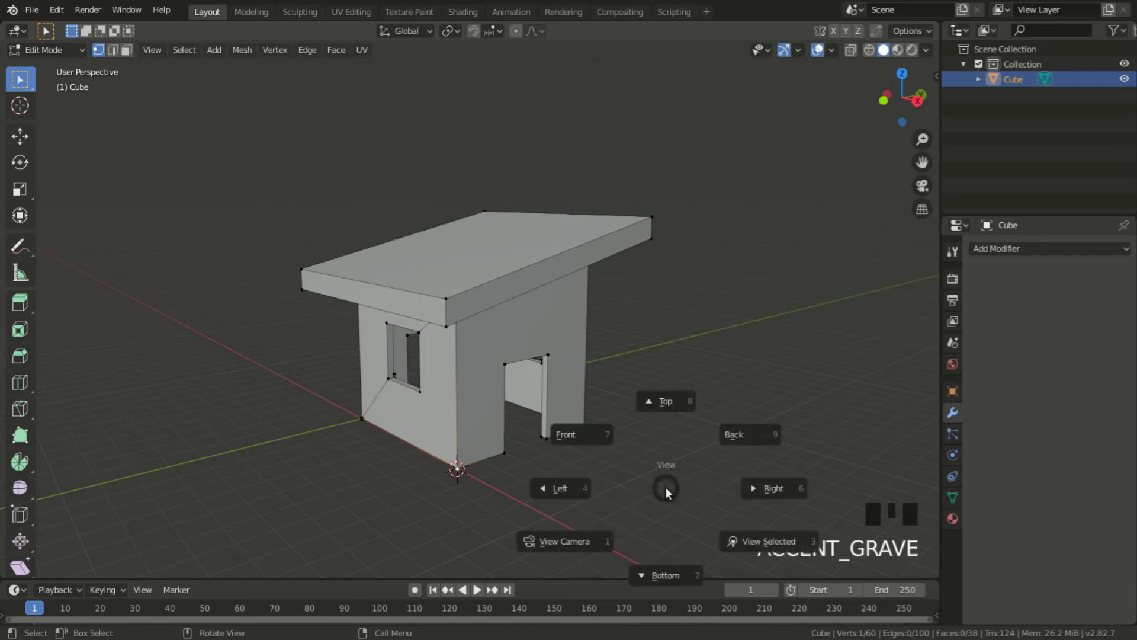
pyautogui.click(592, 442)
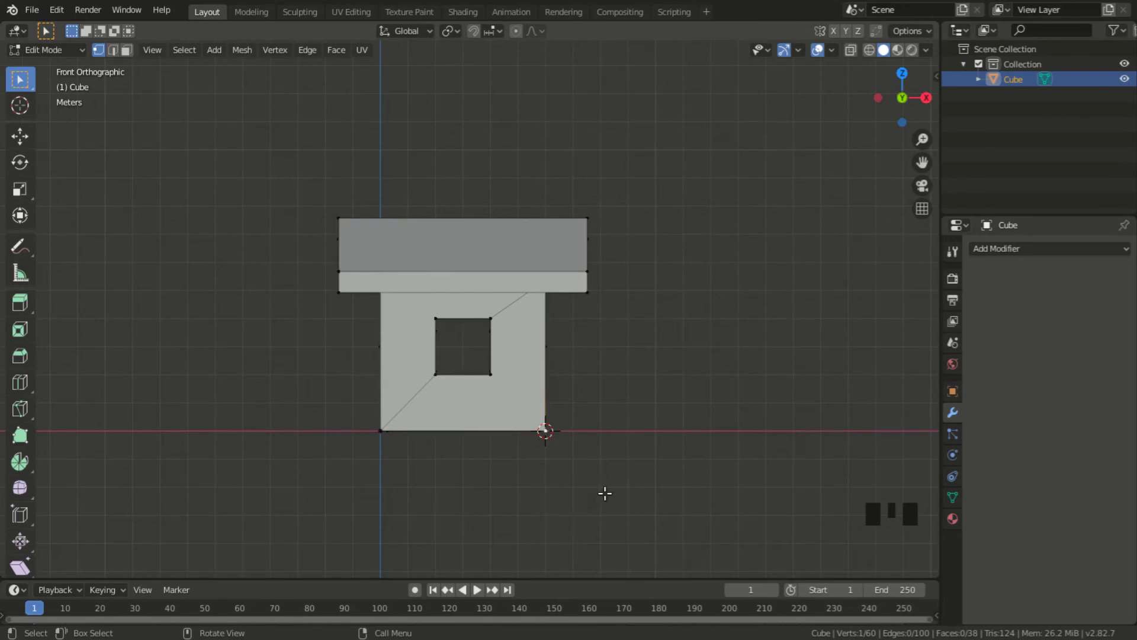
pyautogui.moveTo(606, 497); pyautogui.dragTo(497, 510, button='middle')
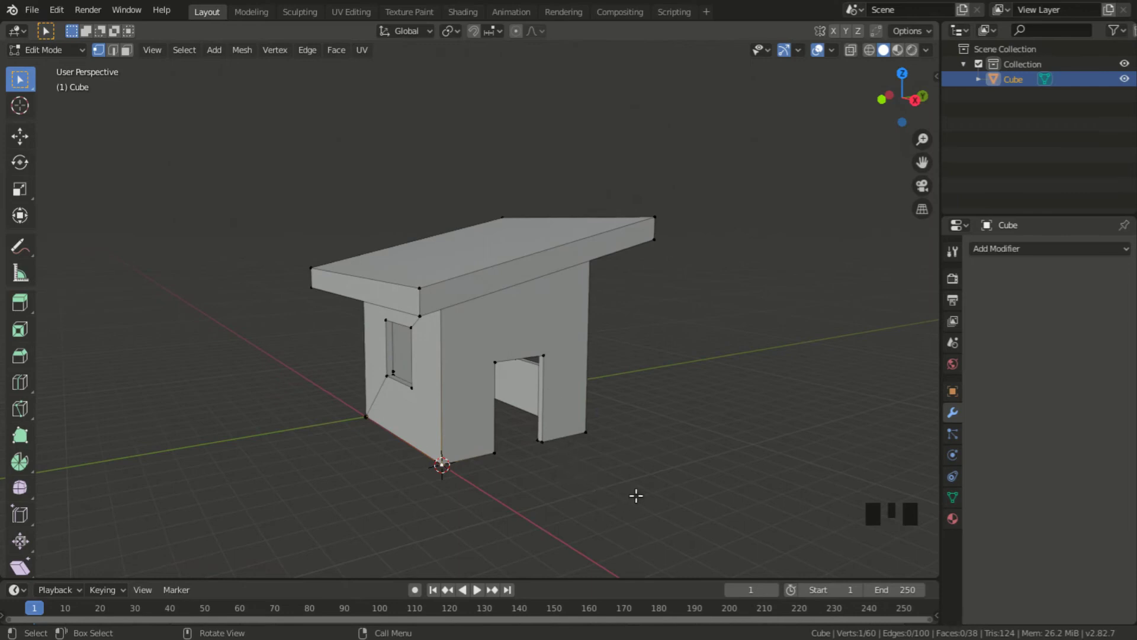
pyautogui.press('`')
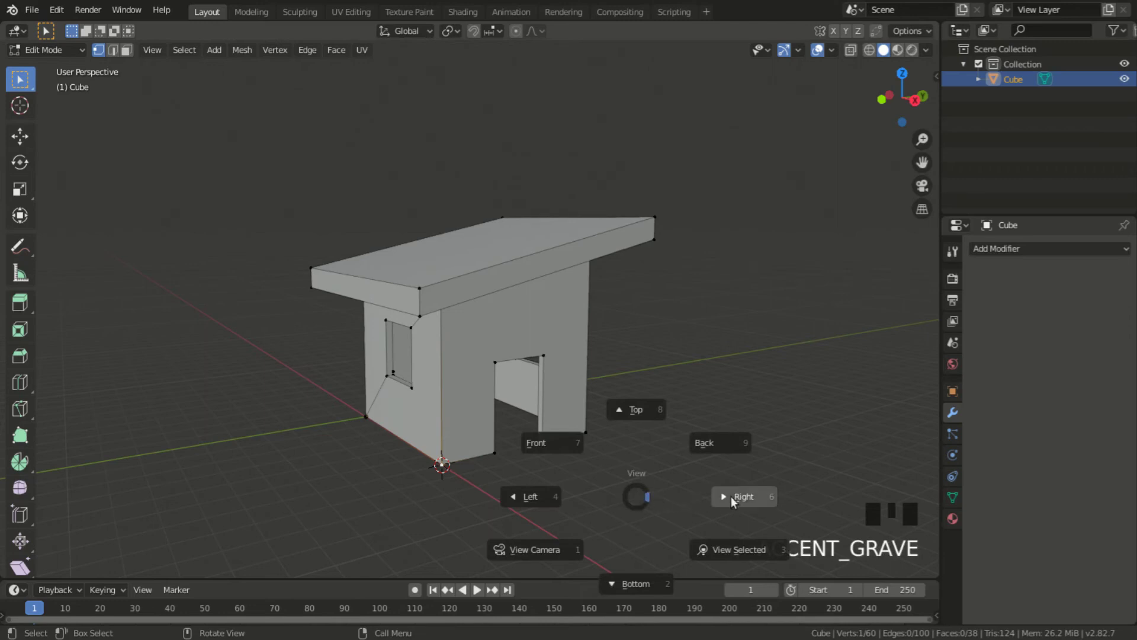
pyautogui.click(770, 504)
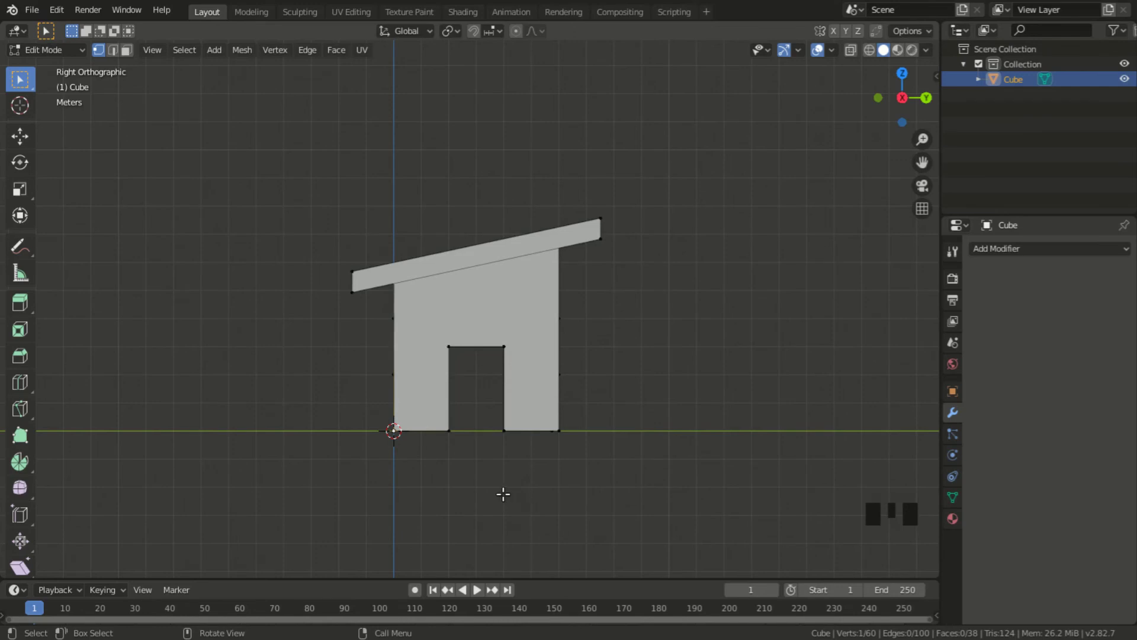
pyautogui.moveTo(503, 494); pyautogui.dragTo(594, 505, button='middle')
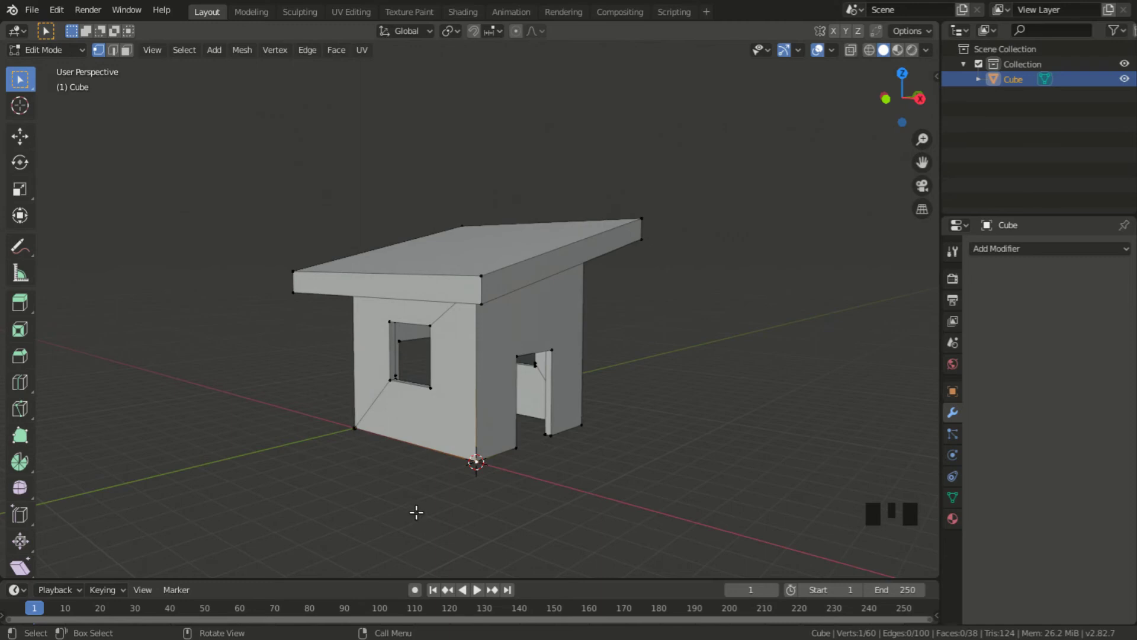
# Step: Switch the house to Object Mode and cancel a trial rotation, leaving it upright
pyautogui.press('Tab')
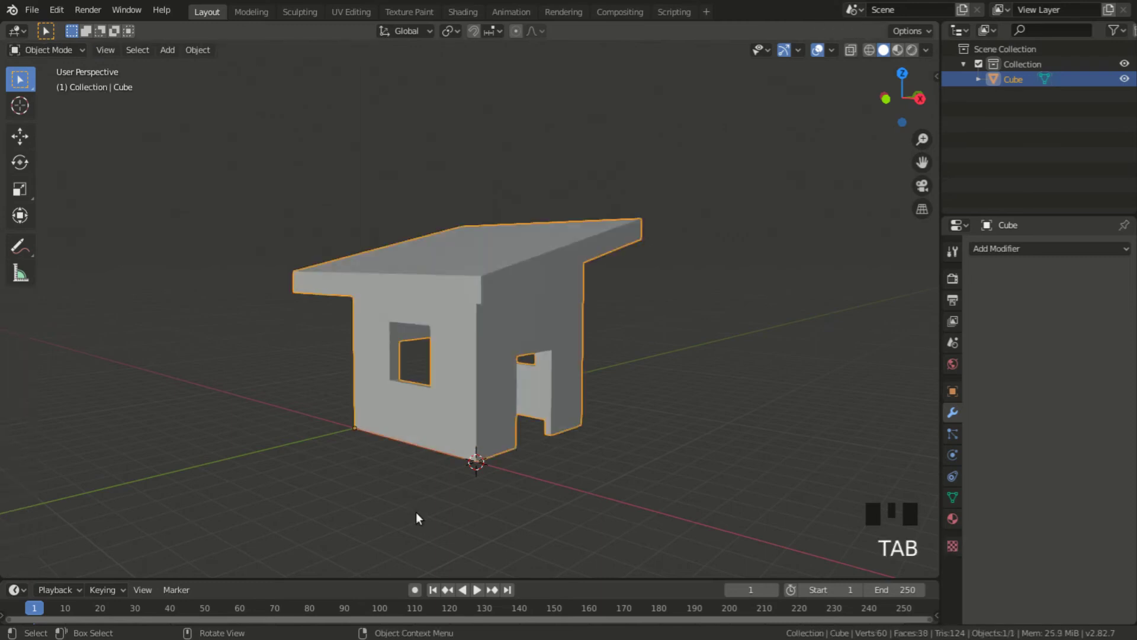
pyautogui.press('r')
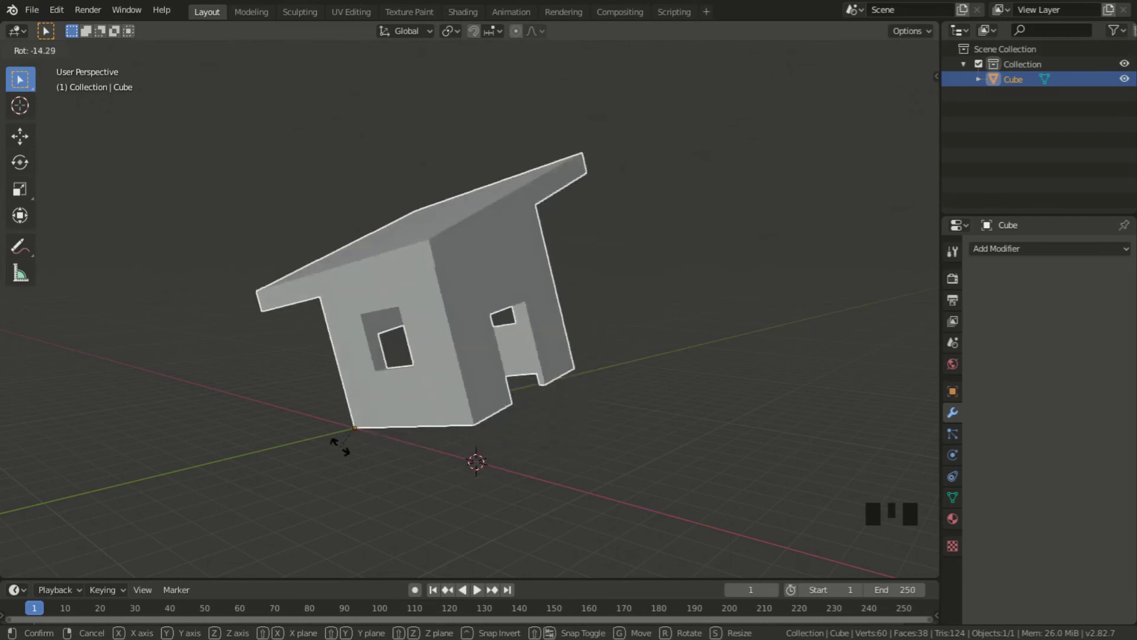
pyautogui.rightClick(341, 450)
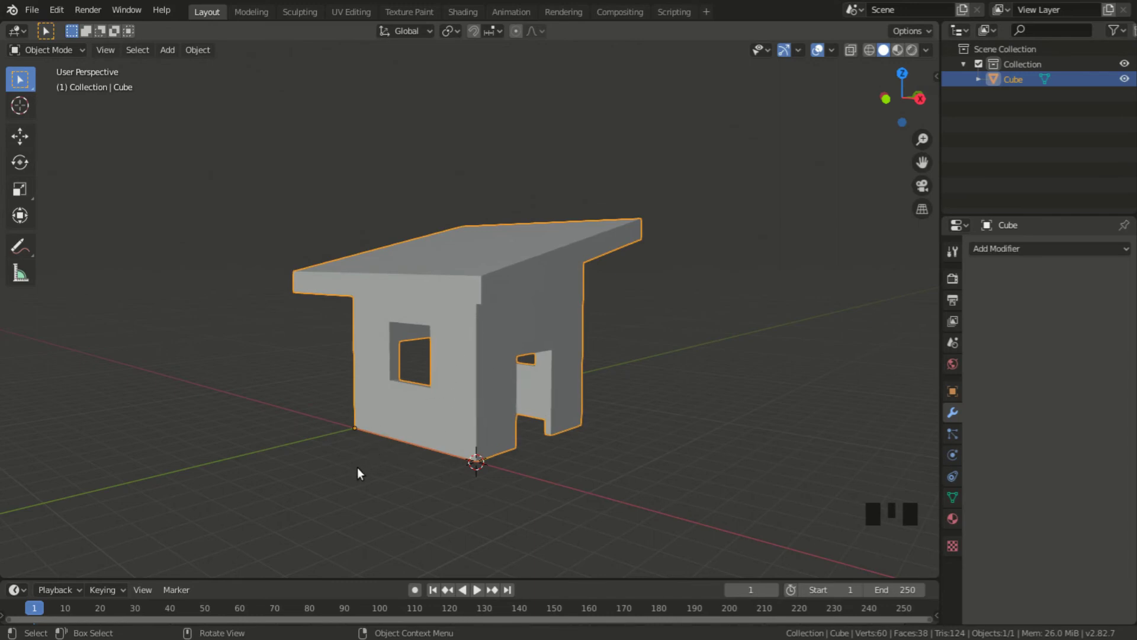
# Step: Set the house's origin to Origin to Center of Mass (Surface) from the Object menu
pyautogui.click(197, 49)
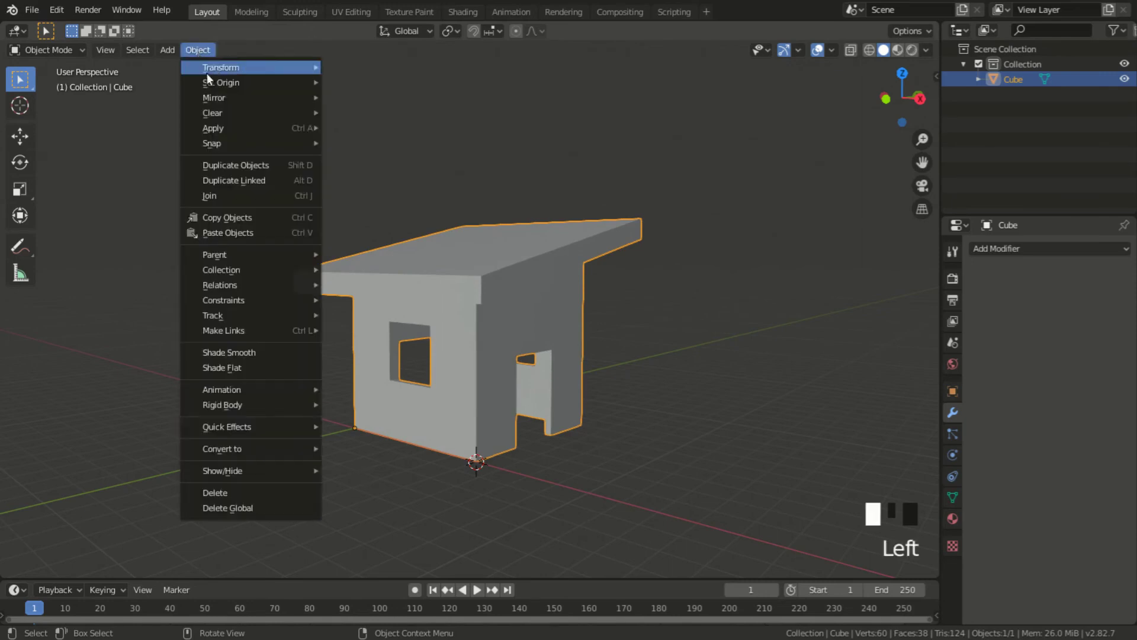
pyautogui.moveTo(237, 83)
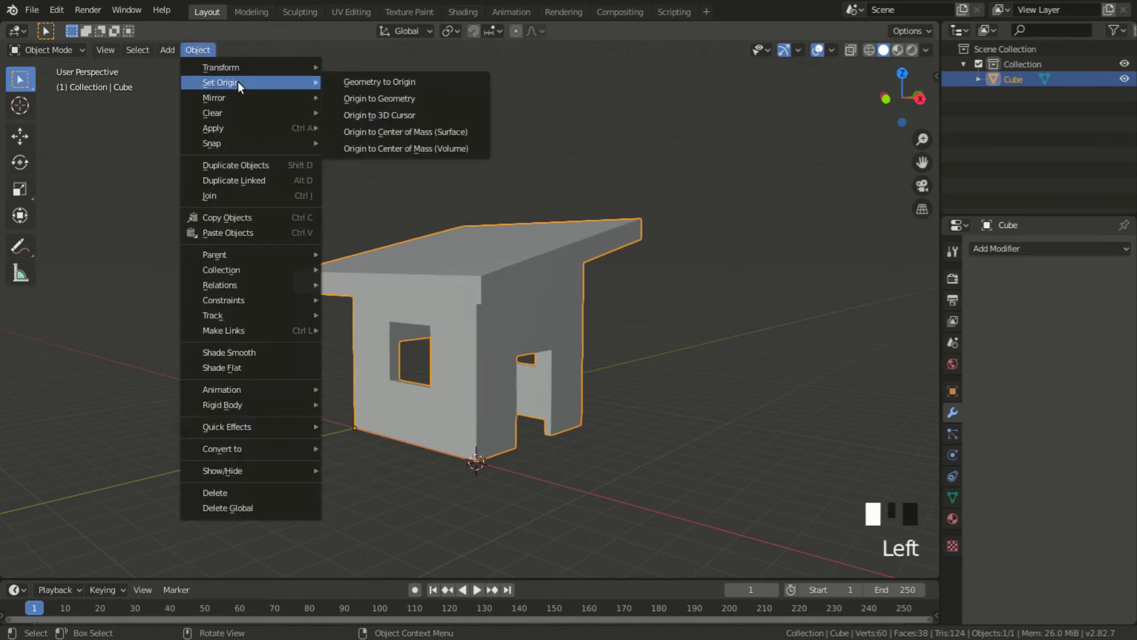
pyautogui.click(386, 132)
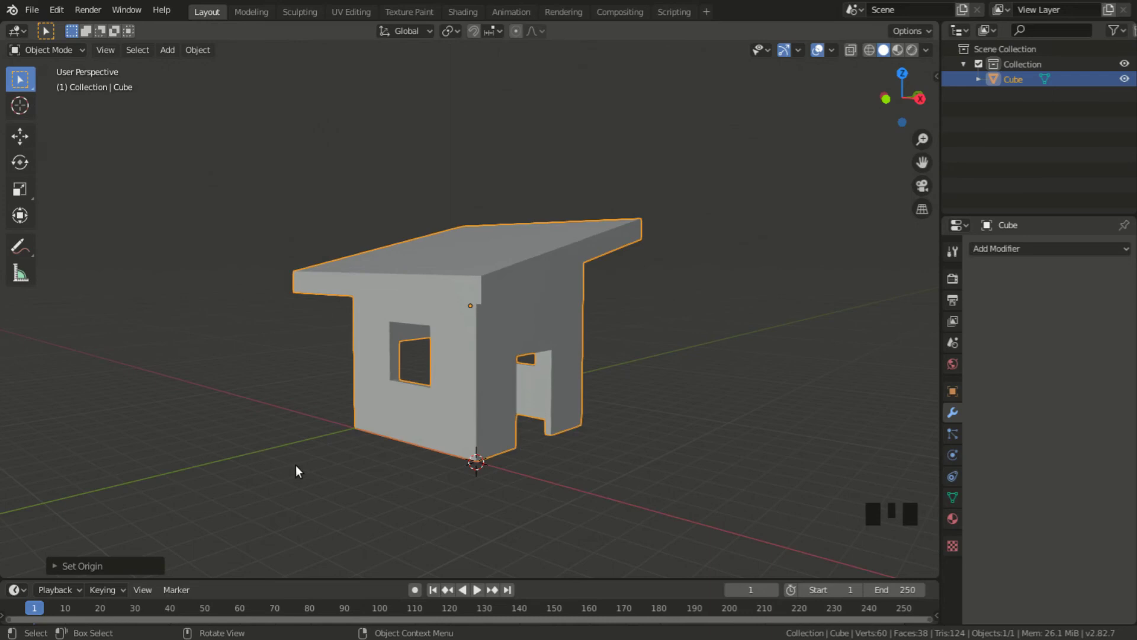
# Step: Rotate the house -90° around the global Z axis
pyautogui.press('r')
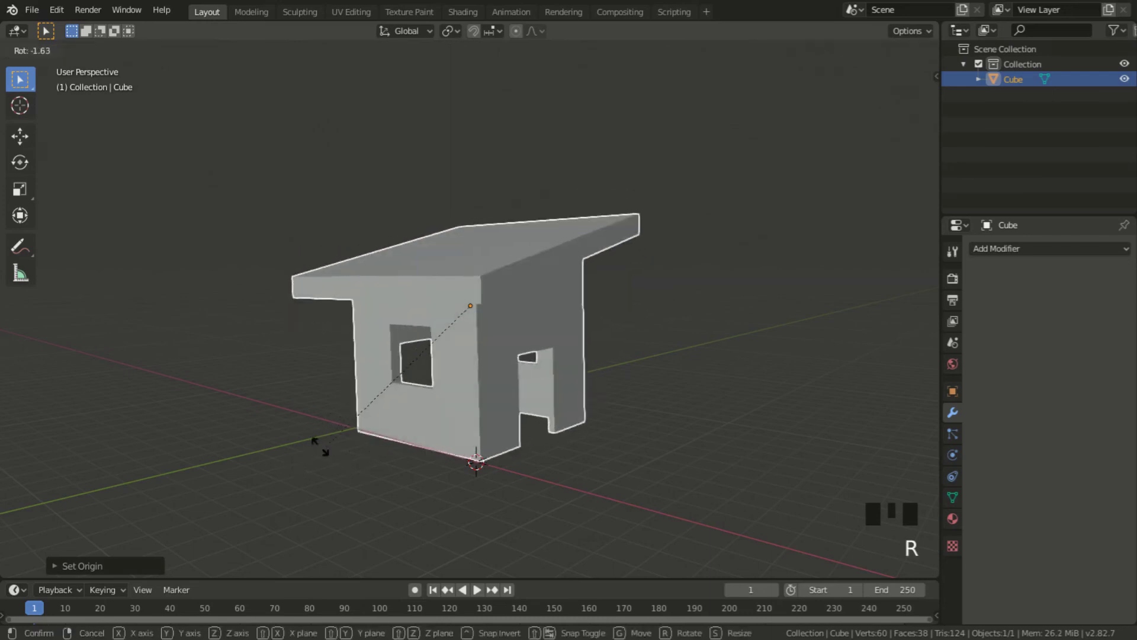
pyautogui.press('z')
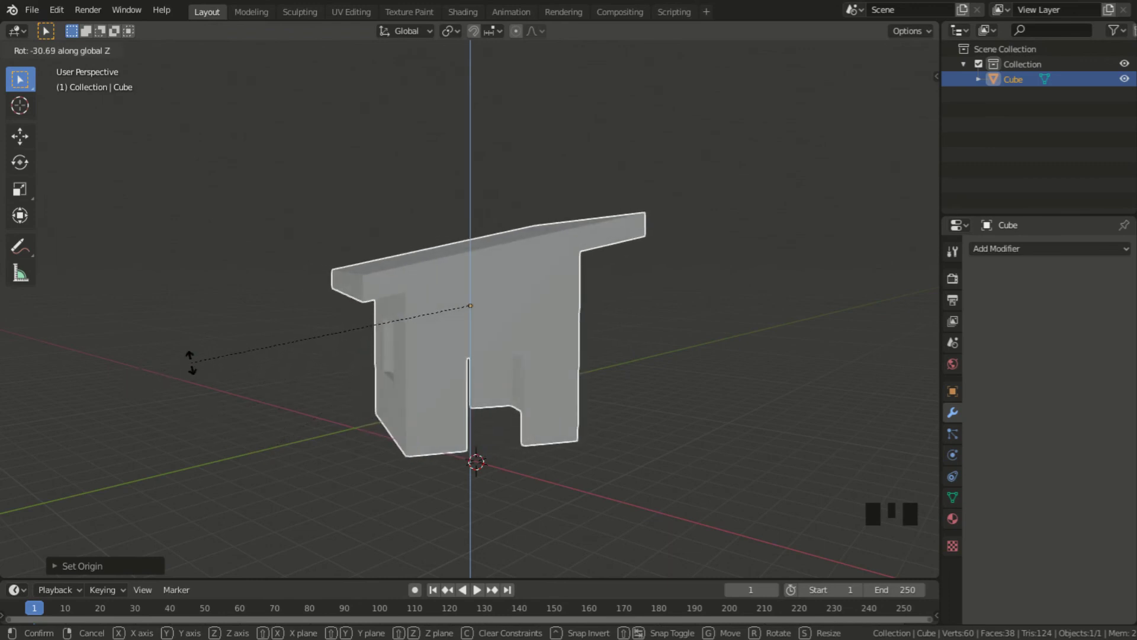
pyautogui.write('-90')
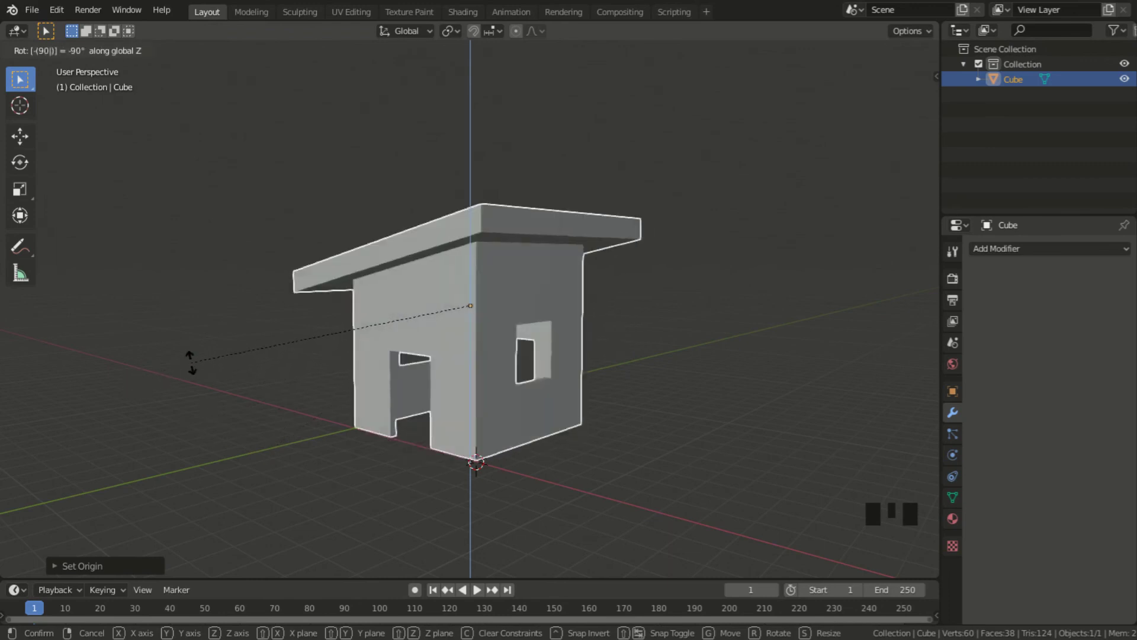
pyautogui.press('Return')
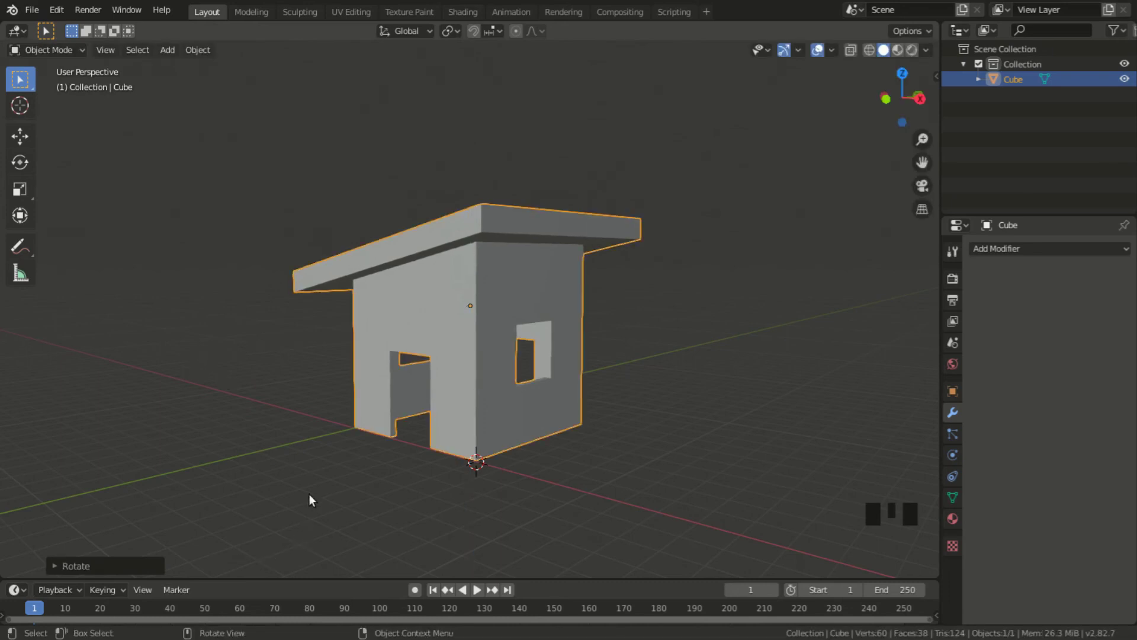
# Step: Switch to Front view from the View pie and zoom in on the rotated house
pyautogui.press('`')
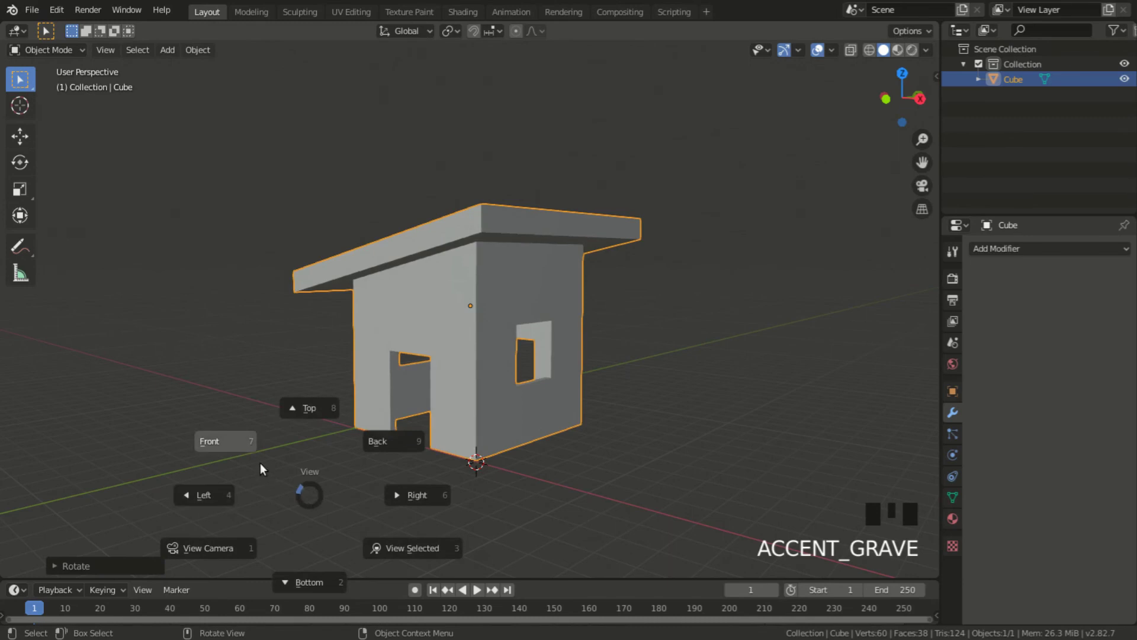
pyautogui.click(242, 449)
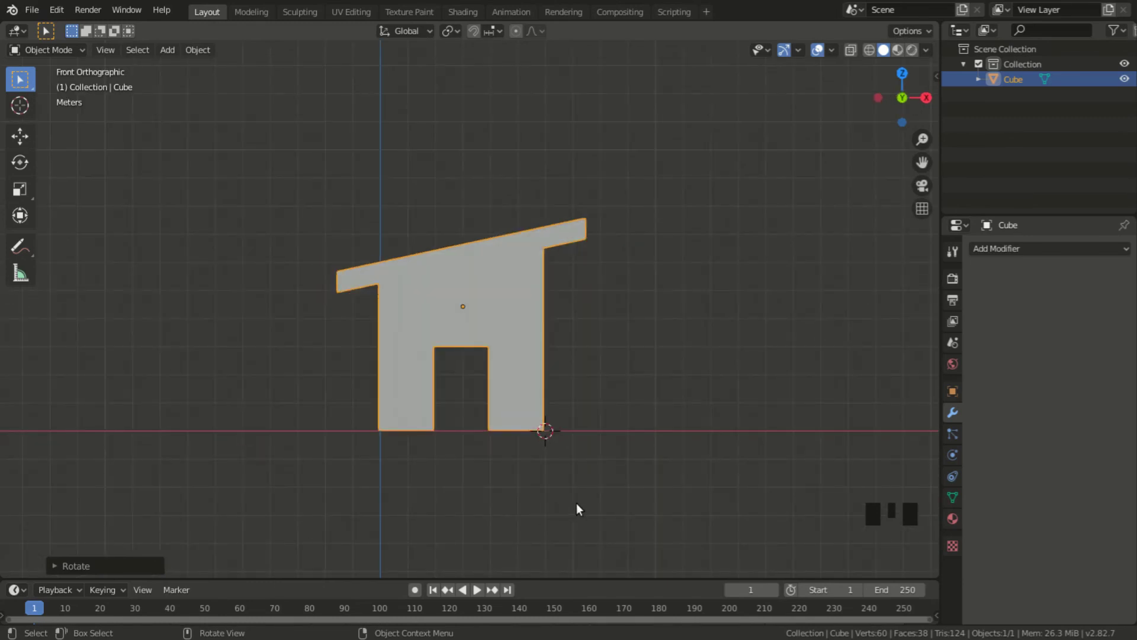
pyautogui.scroll(1, 577, 504)
pyautogui.scroll(1, 581, 511)
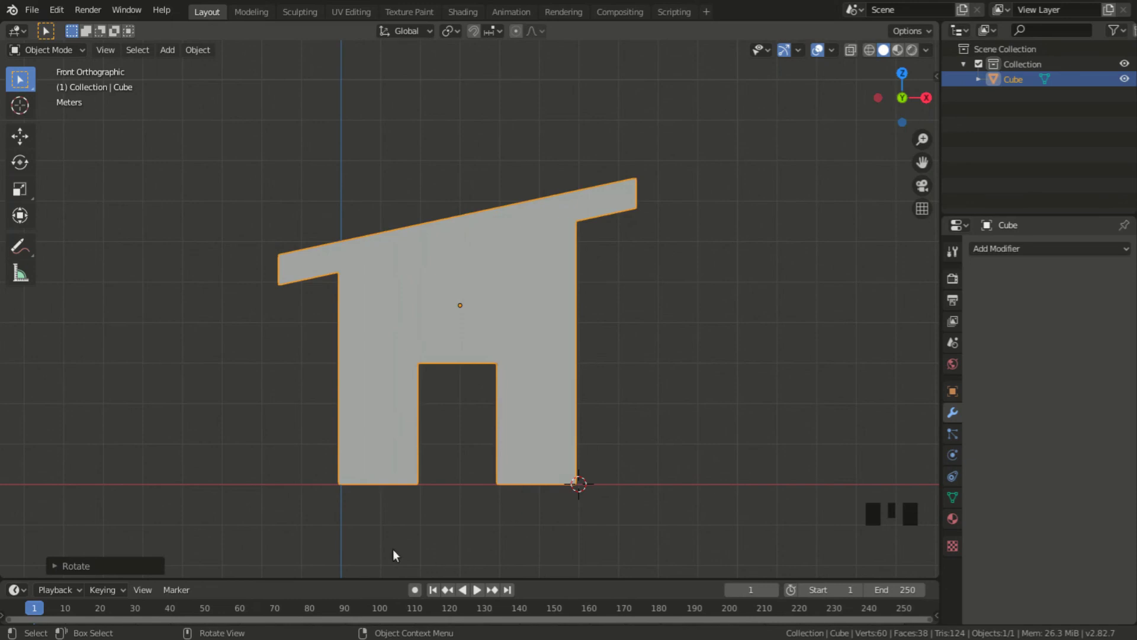
# Step: Annotate the door frame and a round window above it, then orbit to a perspective view
pyautogui.click(19, 246)
pyautogui.click(17, 245)
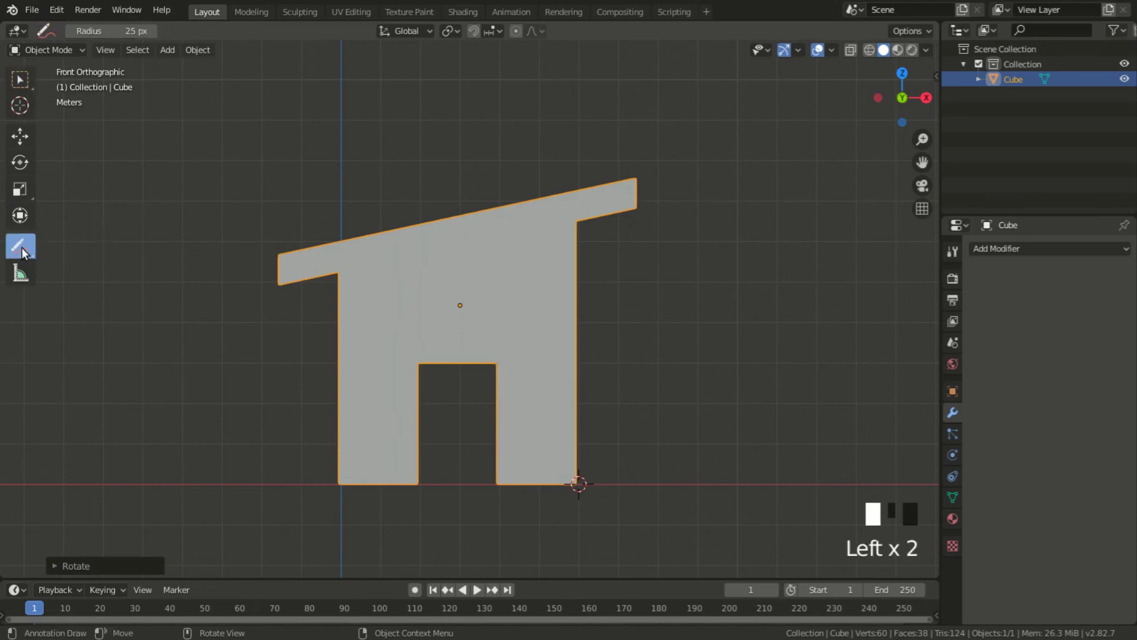
pyautogui.moveTo(19, 249)
pyautogui.mouseDown()
pyautogui.moveTo(65, 338)
pyautogui.moveTo(67, 250)
pyautogui.mouseUp()
pyautogui.moveTo(414, 481)
pyautogui.mouseDown()
pyautogui.moveTo(412, 365)
pyautogui.moveTo(430, 358)
pyautogui.moveTo(501, 366)
pyautogui.moveTo(503, 487)
pyautogui.mouseUp()
pyautogui.moveTo(501, 363)
pyautogui.mouseDown()
pyautogui.moveTo(474, 359)
pyautogui.moveTo(419, 379)
pyautogui.moveTo(408, 485)
pyautogui.mouseUp()
pyautogui.moveTo(471, 272)
pyautogui.mouseDown()
pyautogui.moveTo(423, 313)
pyautogui.moveTo(460, 334)
pyautogui.moveTo(488, 300)
pyautogui.moveTo(468, 273)
pyautogui.moveTo(441, 280)
pyautogui.moveTo(450, 274)
pyautogui.moveTo(450, 334)
pyautogui.moveTo(486, 304)
pyautogui.mouseUp()
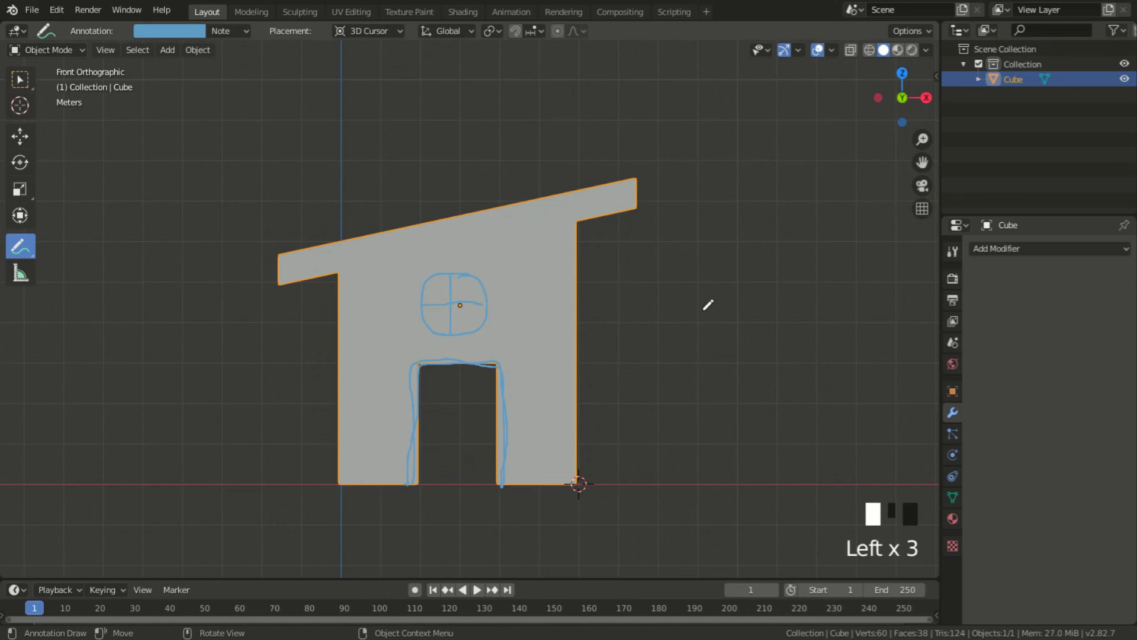
pyautogui.moveTo(892, 110); pyautogui.dragTo(812, 195)
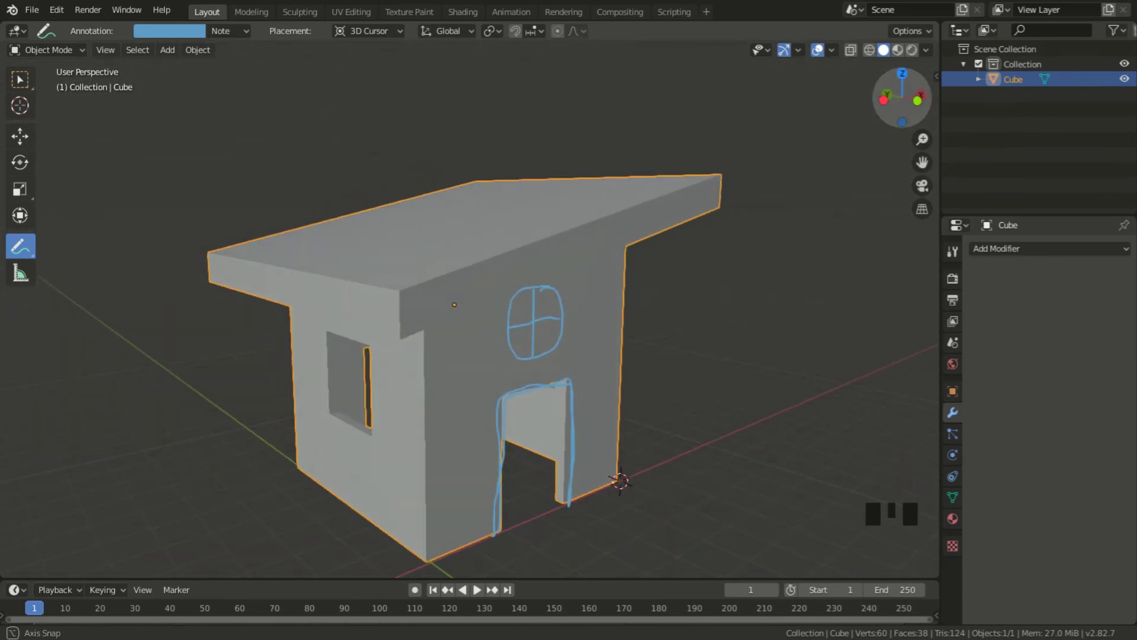